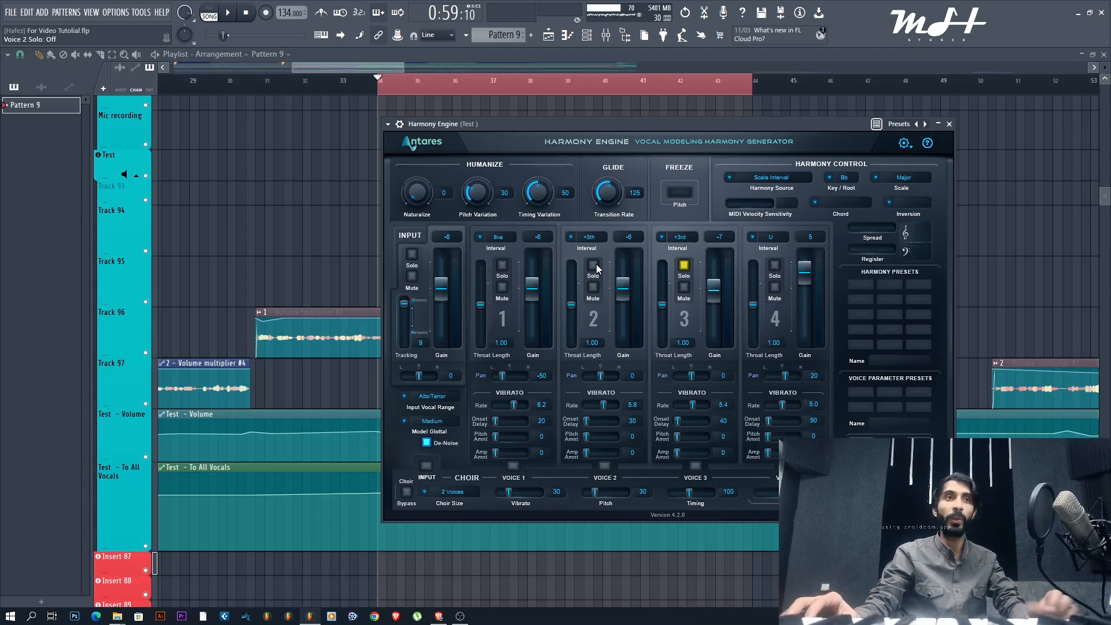
# Step: Solo harmony voices 2 and 4 alongside voice 3 in Harmony Engine and listen to the looped vocal section
pyautogui.click(831, 179)
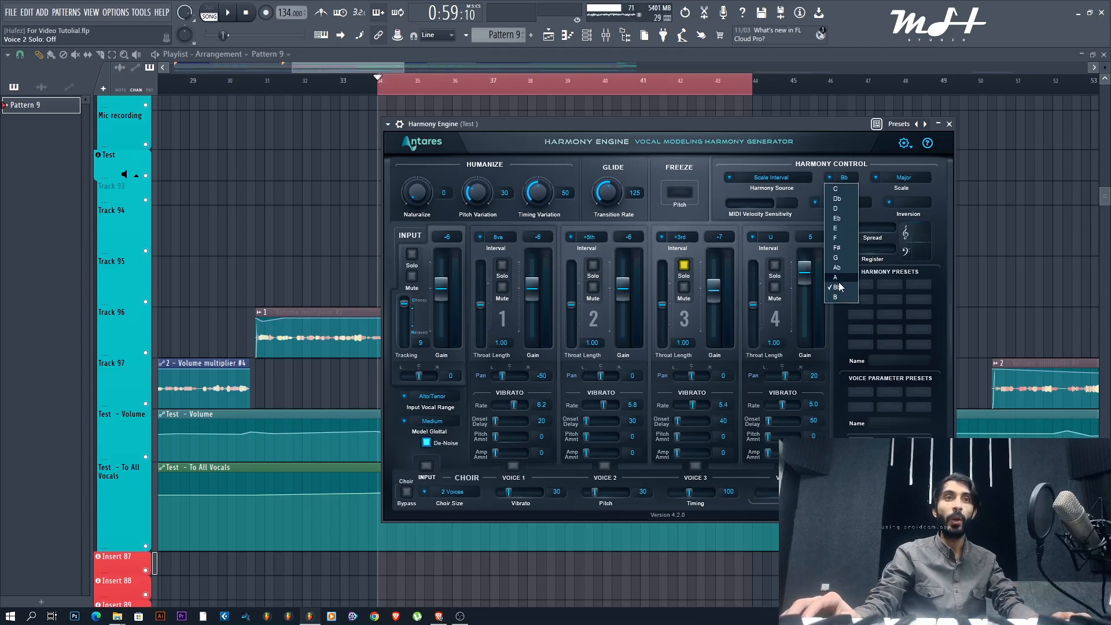
pyautogui.click(857, 156)
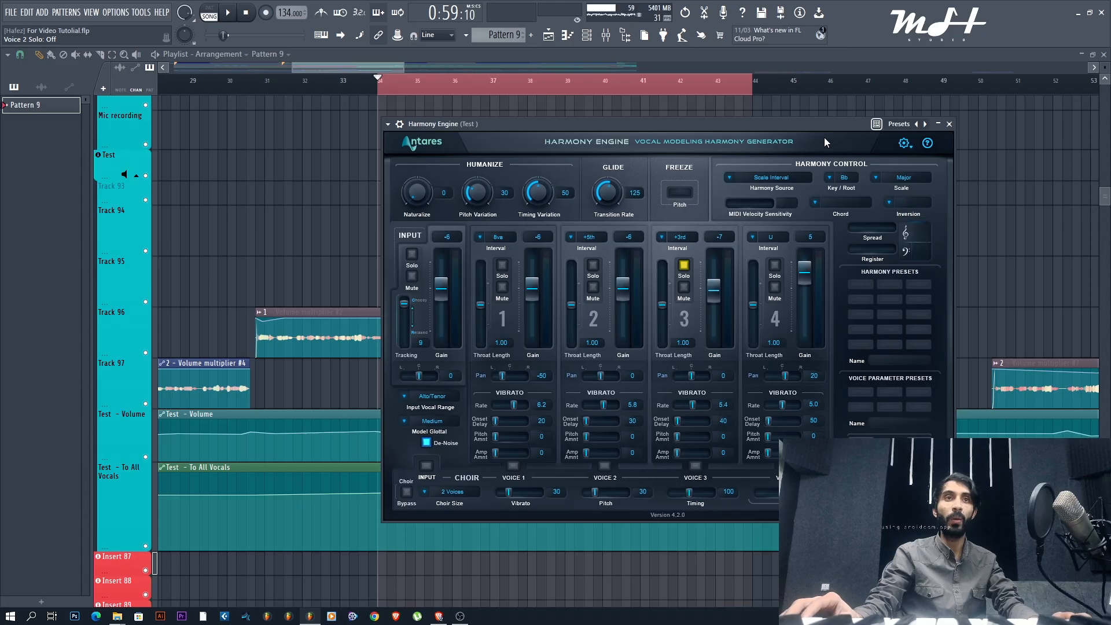
pyautogui.click(594, 265)
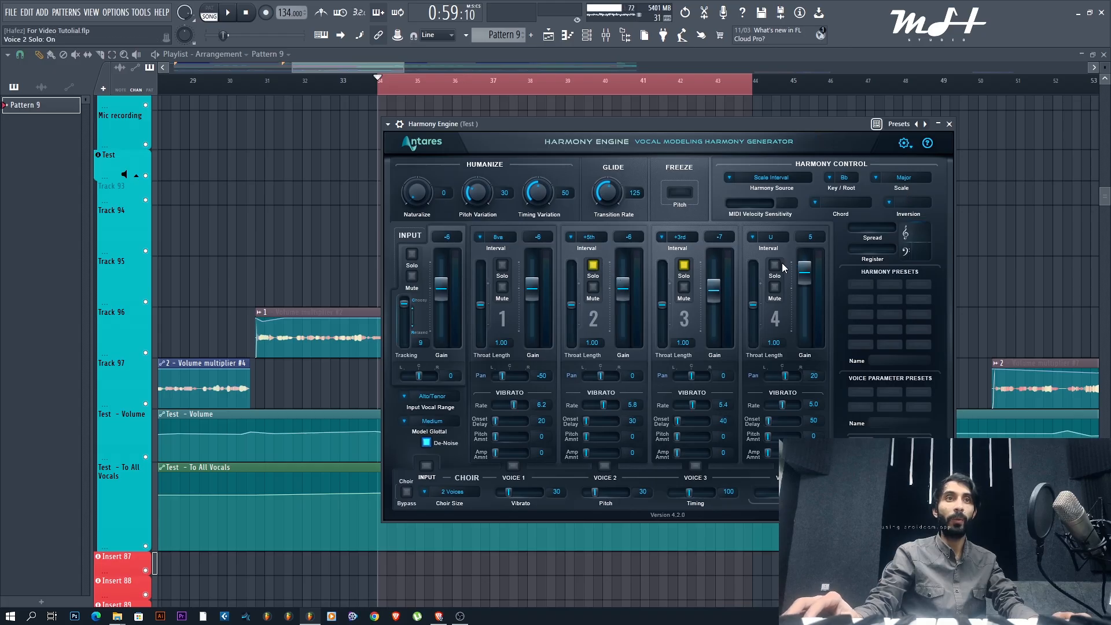
pyautogui.press('space')
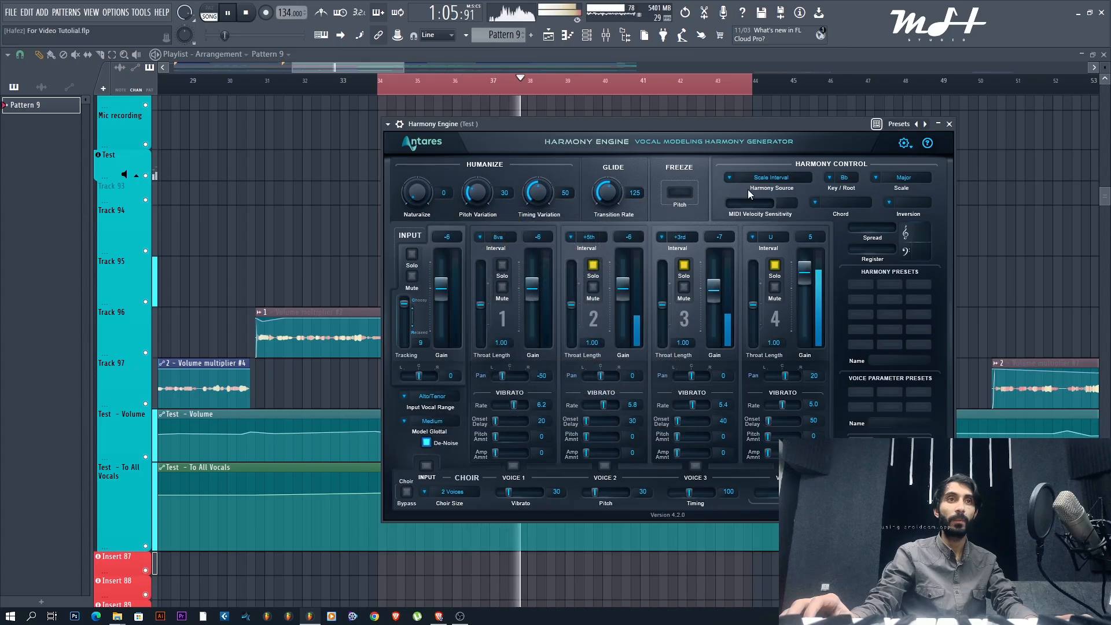
pyautogui.press('space')
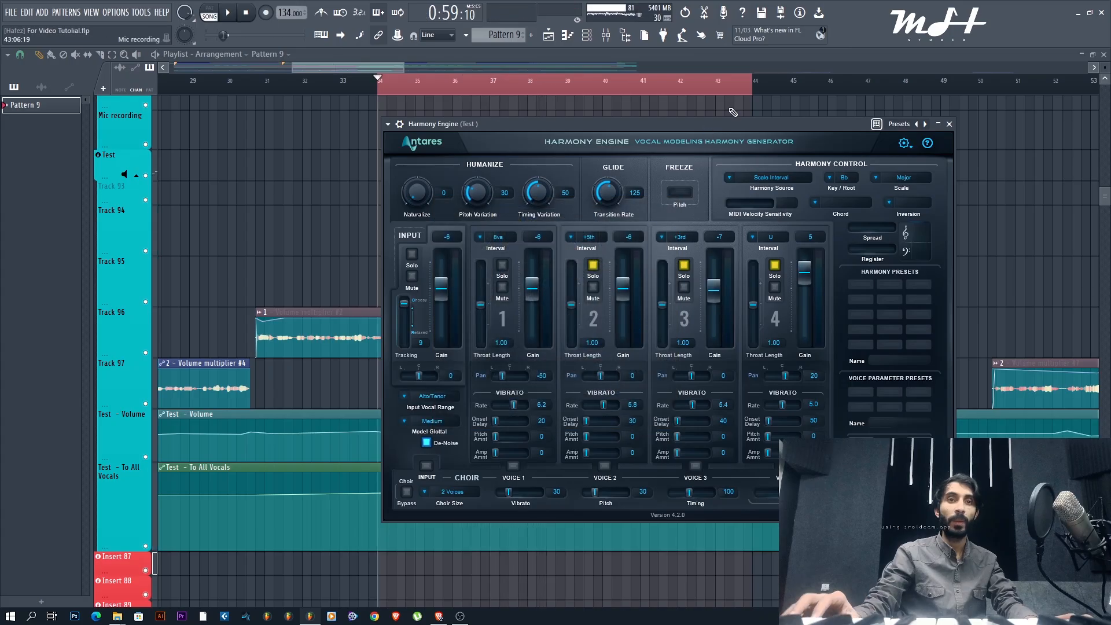
pyautogui.click(683, 265)
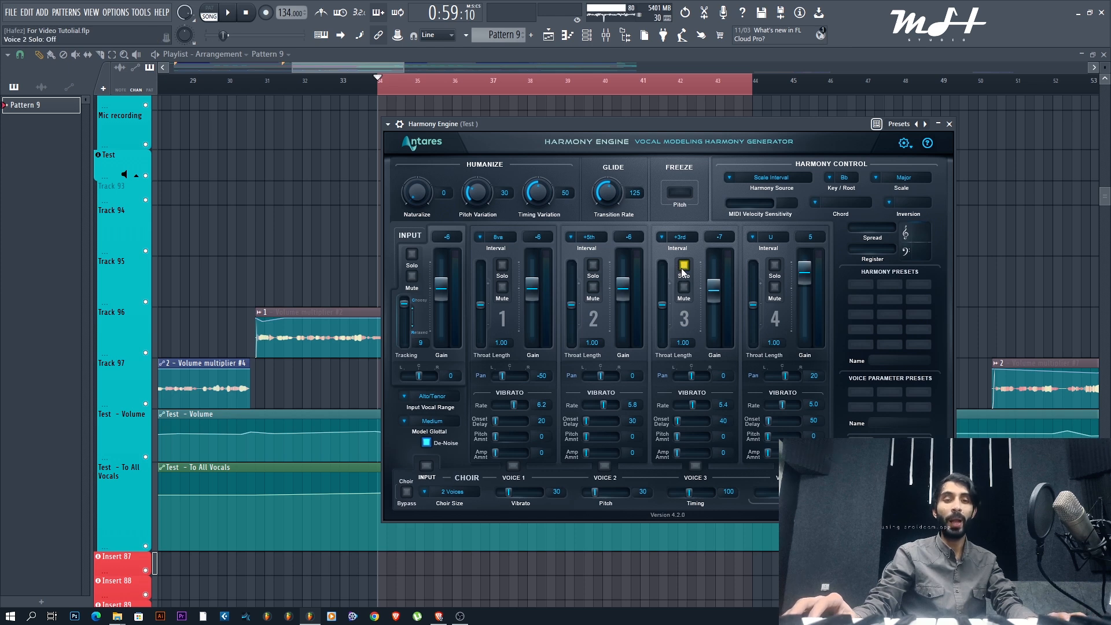
# Step: Switch to the Applio notebook in Colab, run the hidden Install Applio cells and grant the notebook access to Google Drive
pyautogui.click(781, 12)
pyautogui.click(675, 132)
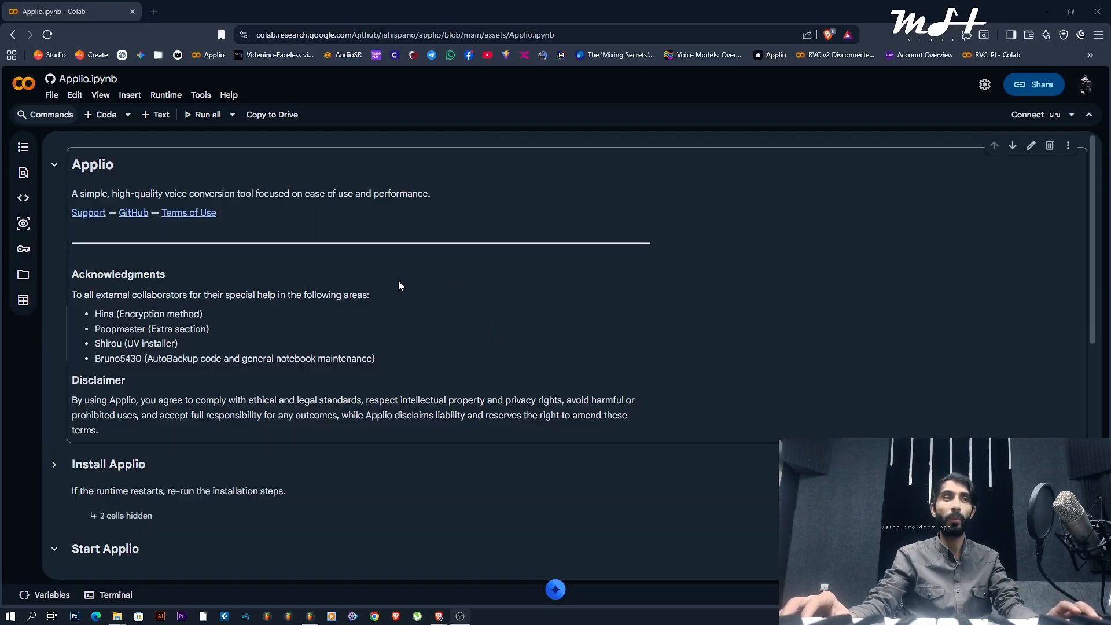
pyautogui.scroll(-1, 290, 295)
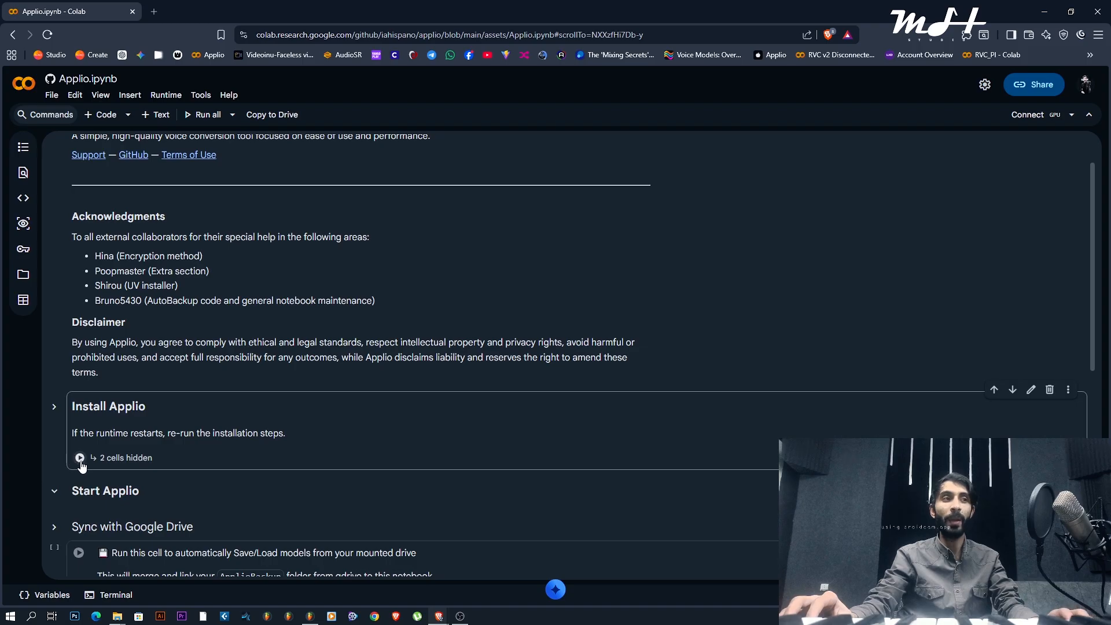
pyautogui.click(80, 458)
pyautogui.click(706, 391)
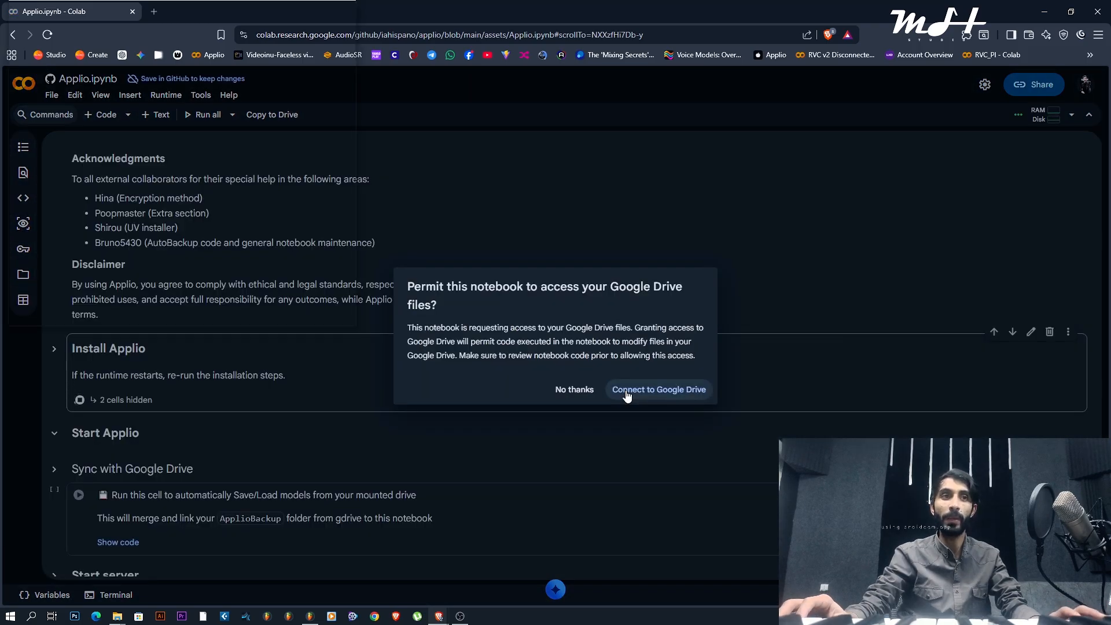
pyautogui.click(627, 394)
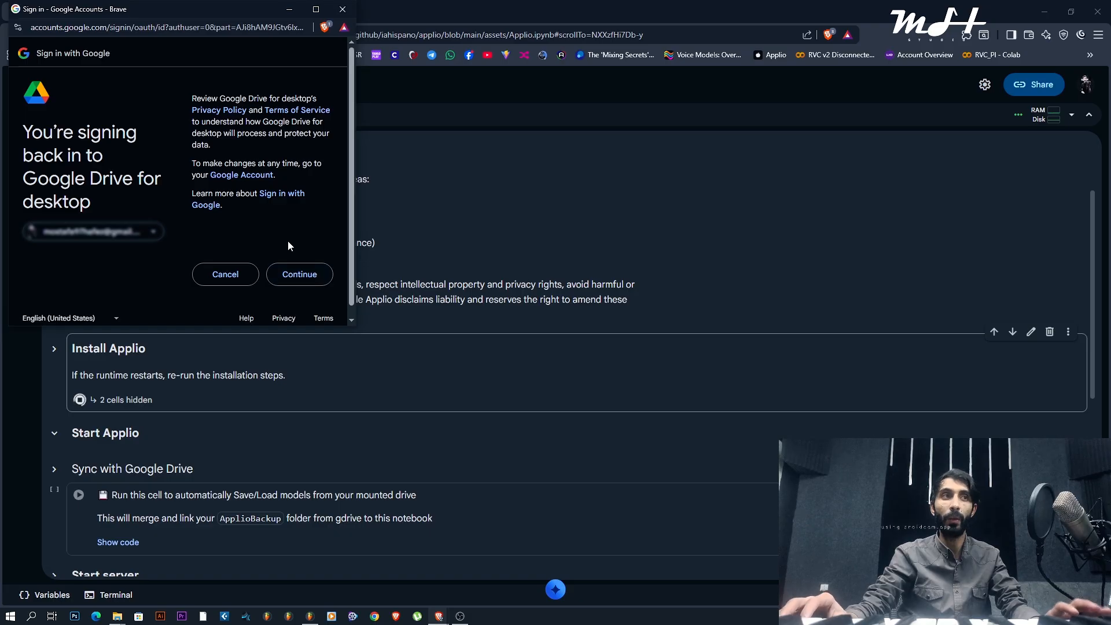
pyautogui.click(300, 275)
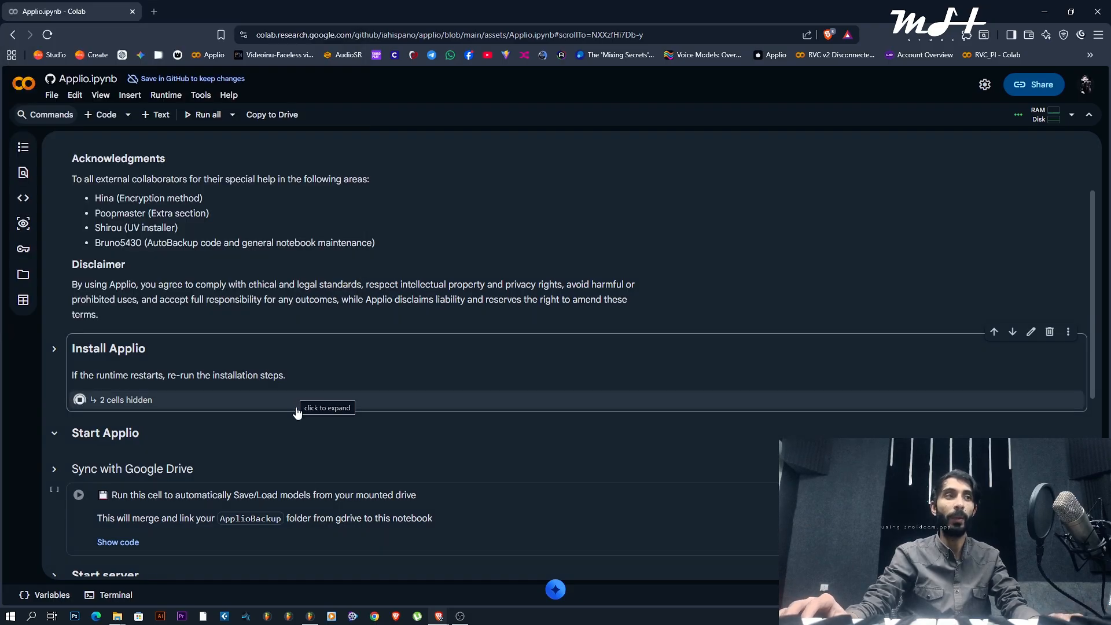
# Step: Run the Google Drive sync cell and start the Applio server with the gradio sharing method
pyautogui.scroll(-1, 112, 445)
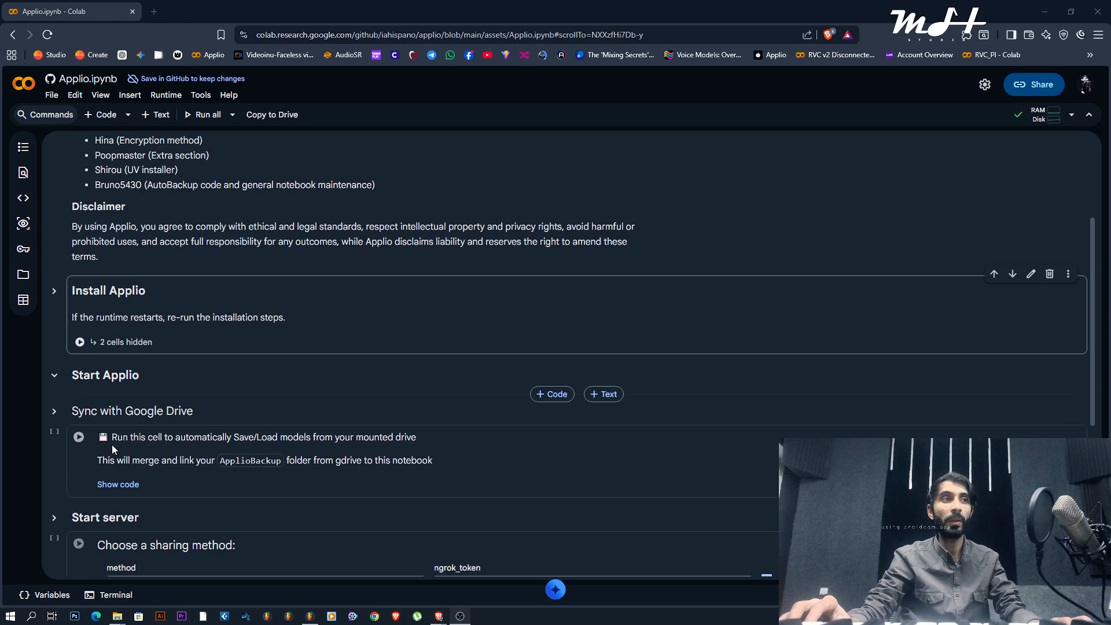
pyautogui.click(79, 438)
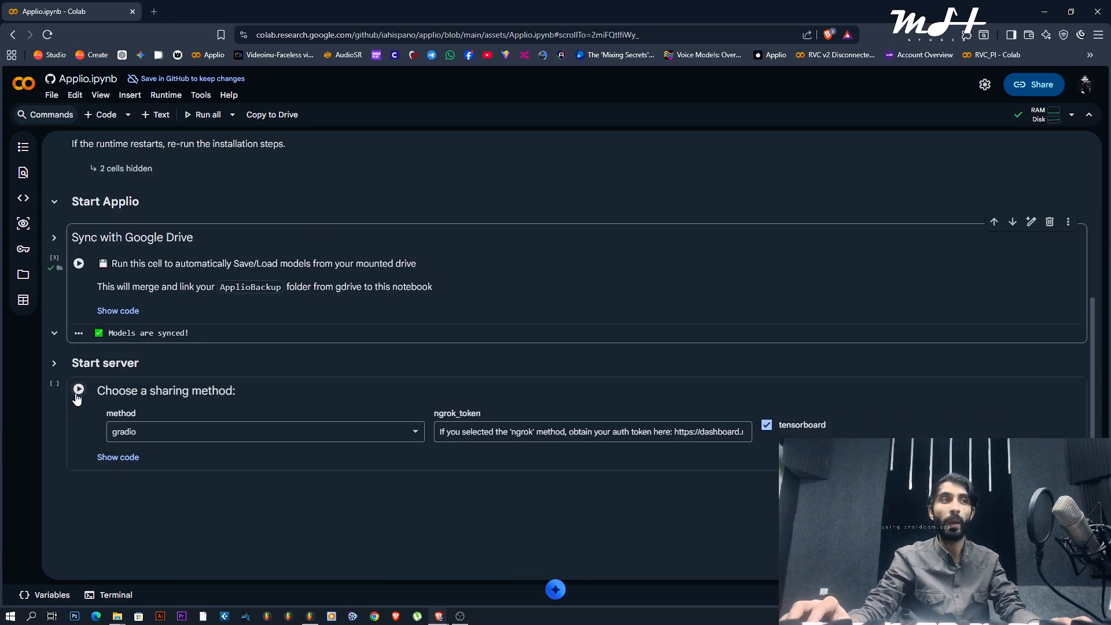
pyautogui.click(79, 389)
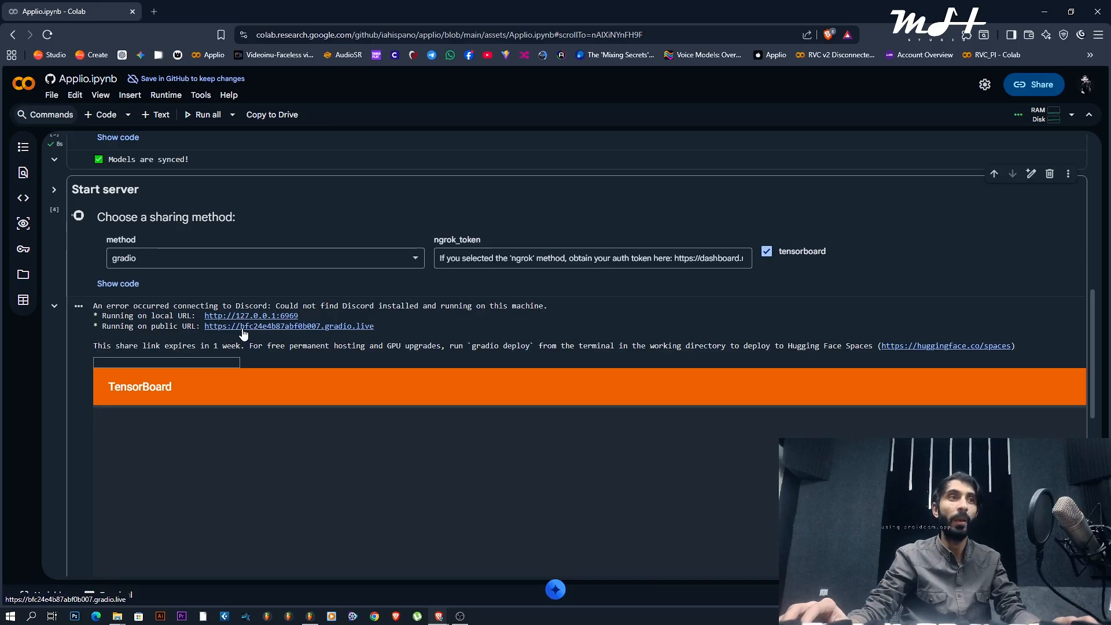
# Step: Open the server's public gradio link and expand the Applio folder in the Colab notebook's file browser
pyautogui.click(234, 328)
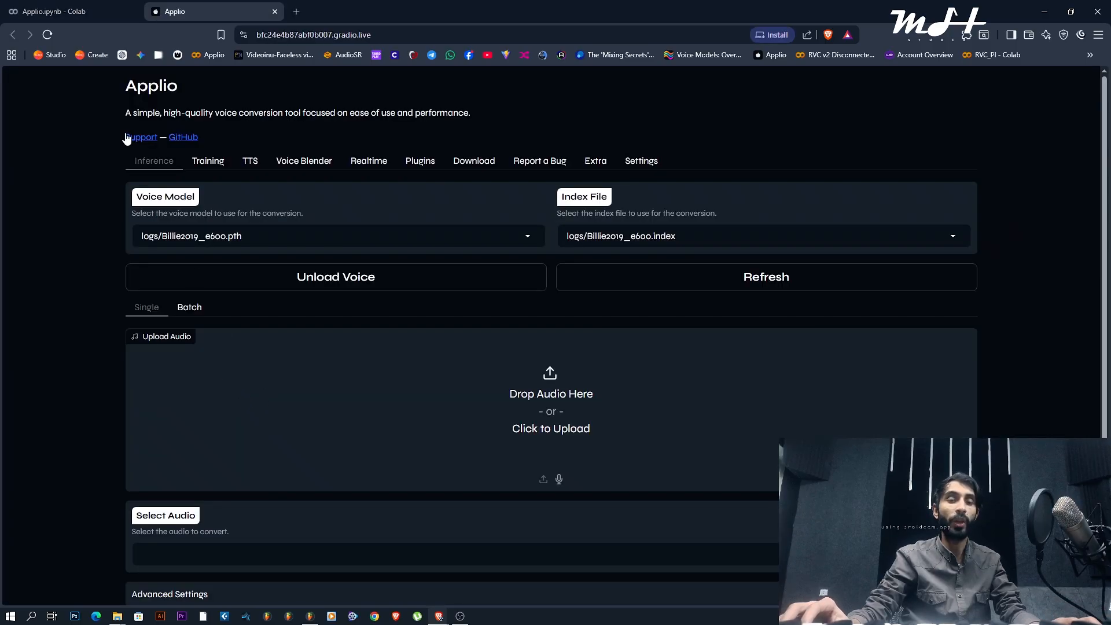
pyautogui.click(69, 11)
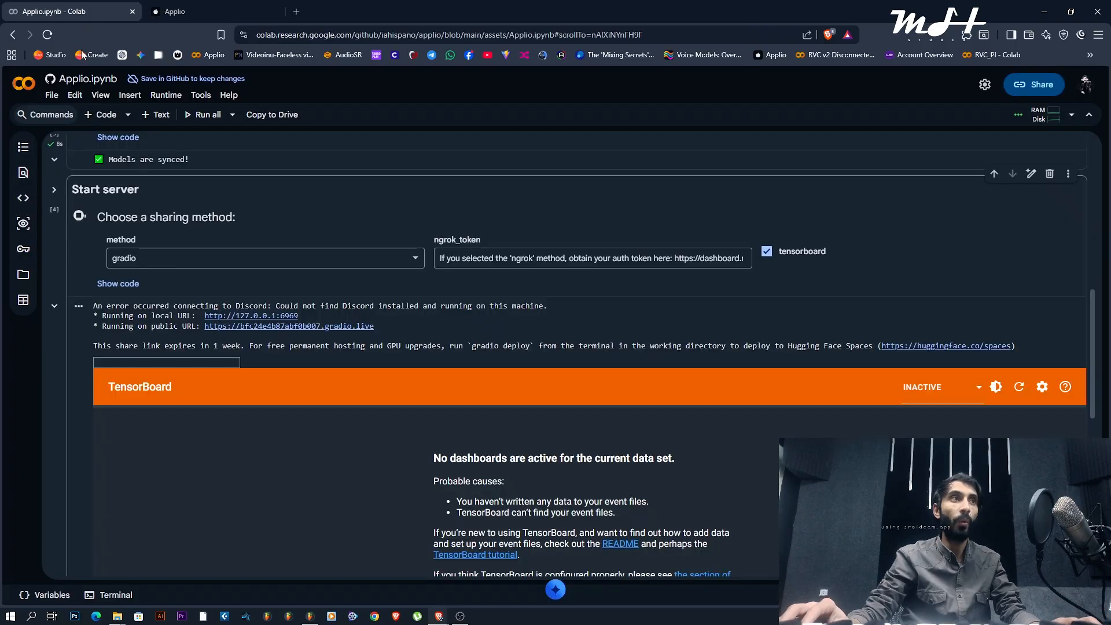
pyautogui.click(21, 278)
pyautogui.click(60, 211)
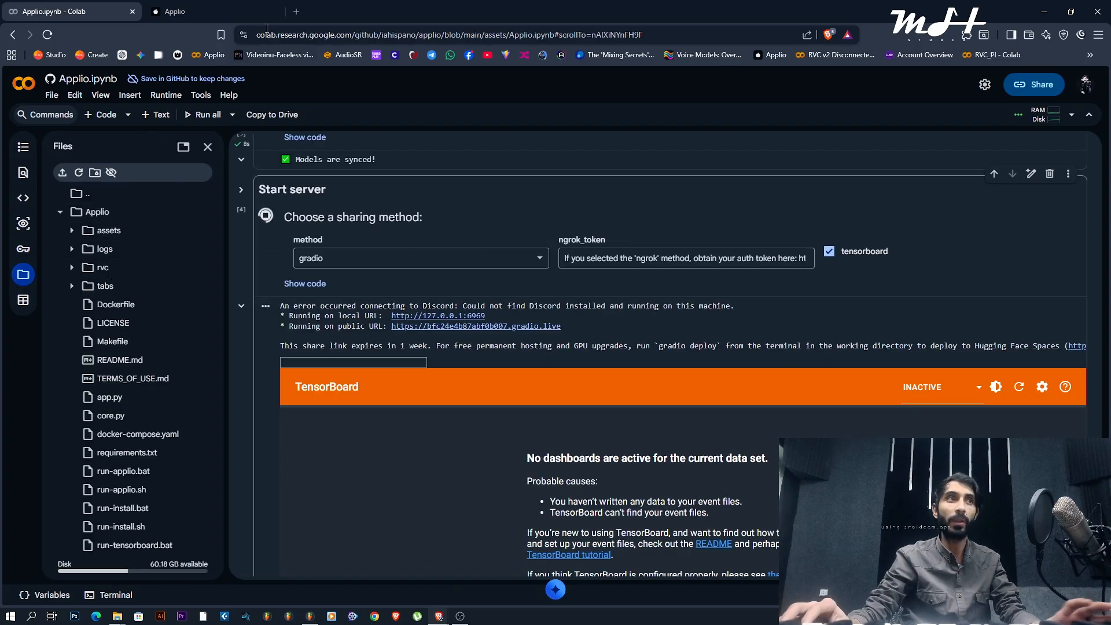
# Step: Open the voice-models.com list of AI voice models in a new browser tab
pyautogui.click(297, 19)
pyautogui.hotkey('ctrl', 'w')
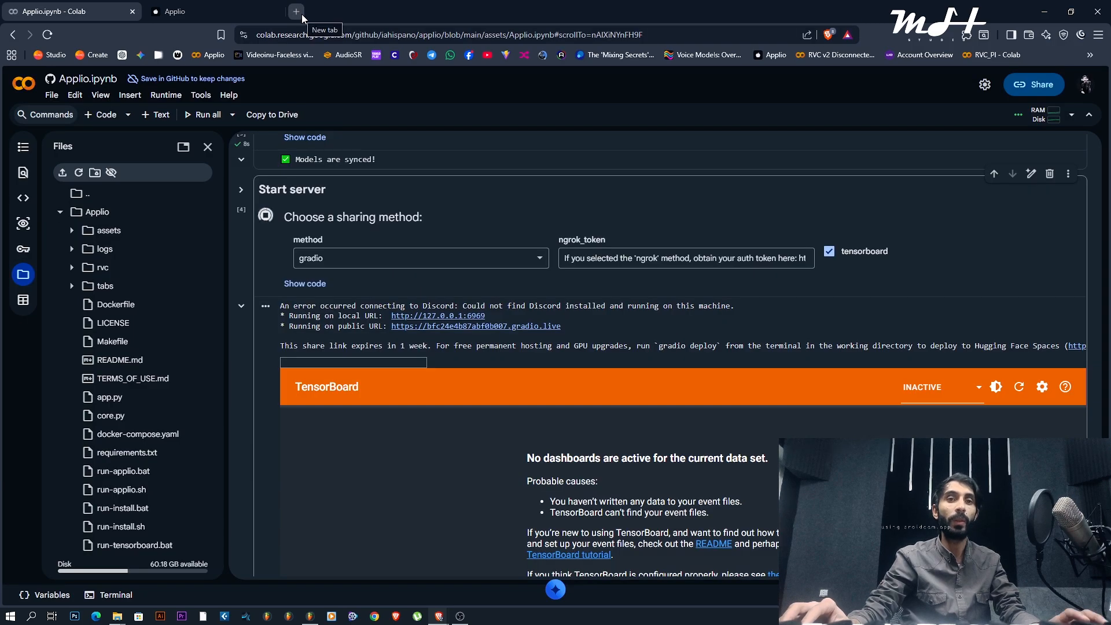
pyautogui.click(301, 14)
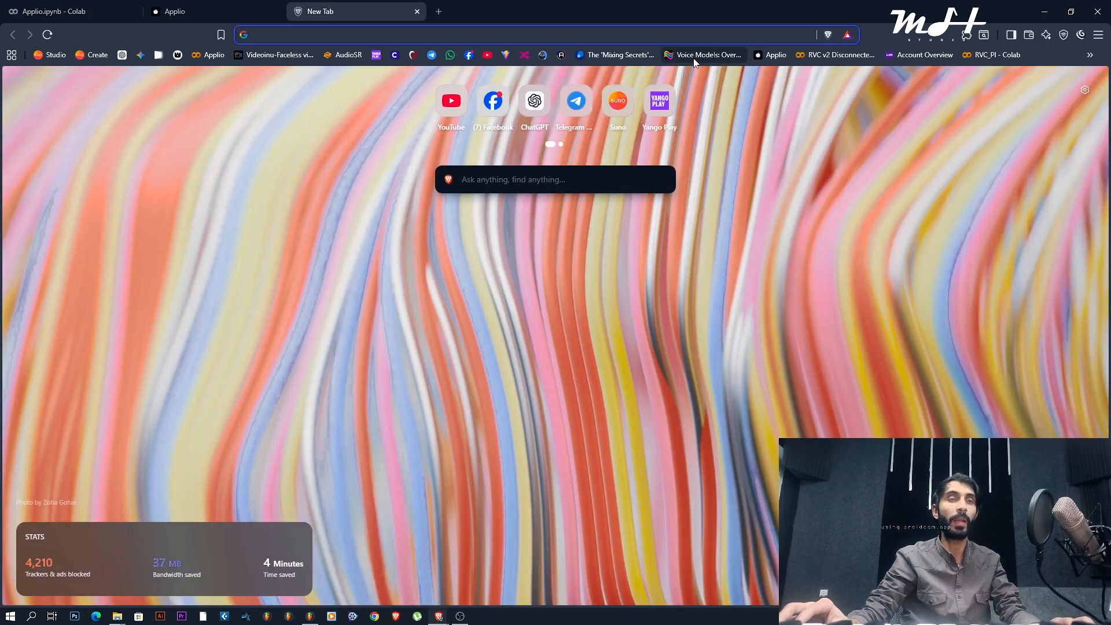
pyautogui.click(693, 56)
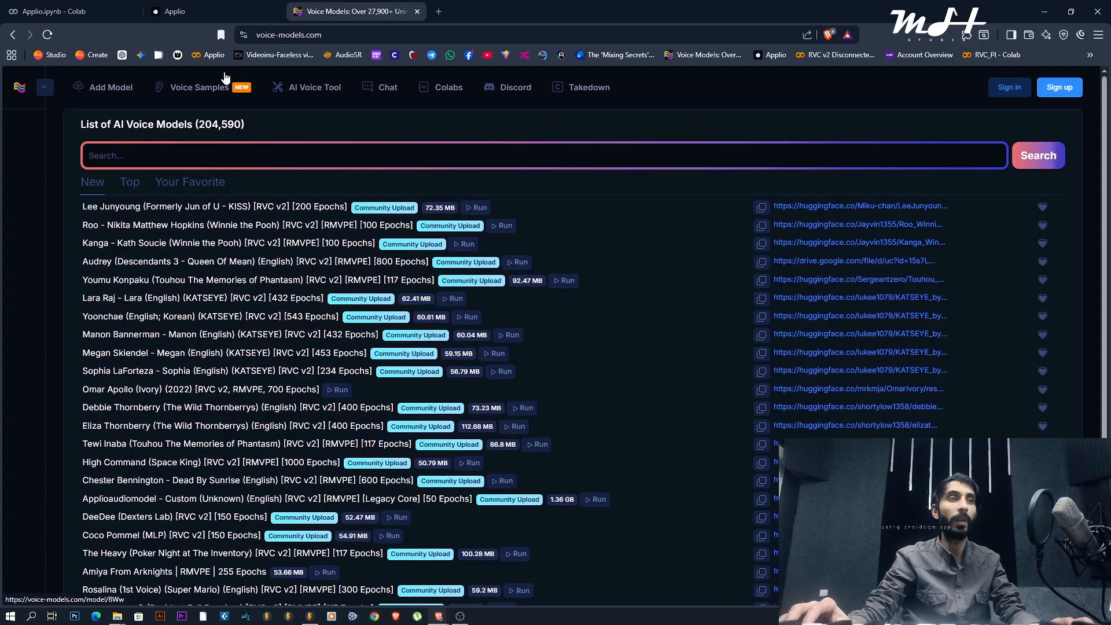
# Step: Return to the Colab notebook and upload the voice model files from the computer into the Applio logs folder
pyautogui.click(104, 11)
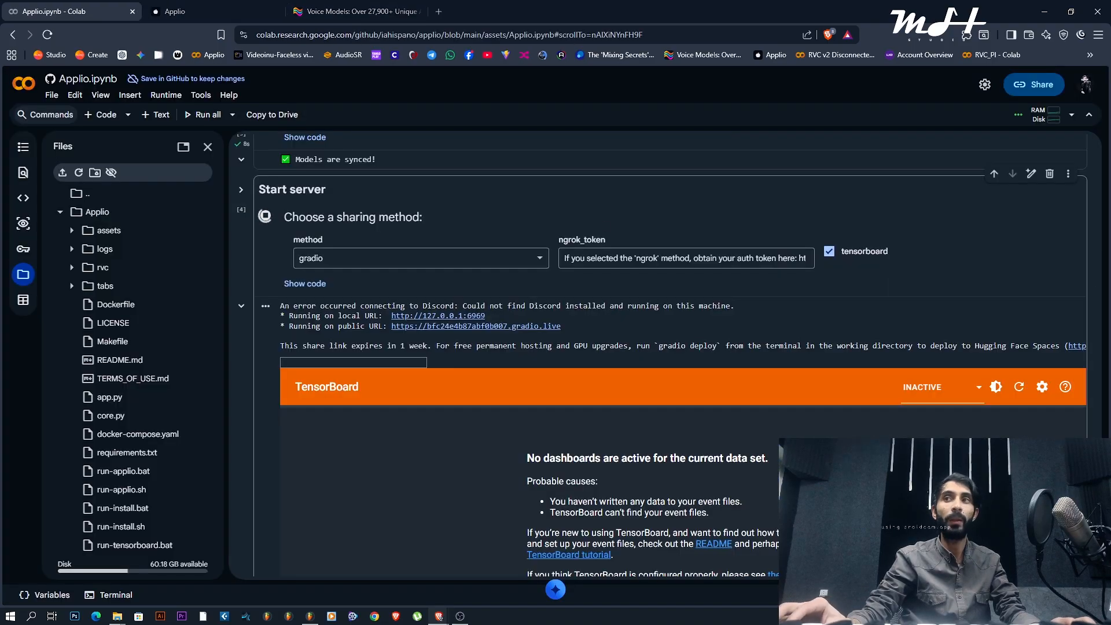
pyautogui.press('super+e')
pyautogui.moveTo(682, 324); pyautogui.dragTo(103, 254)
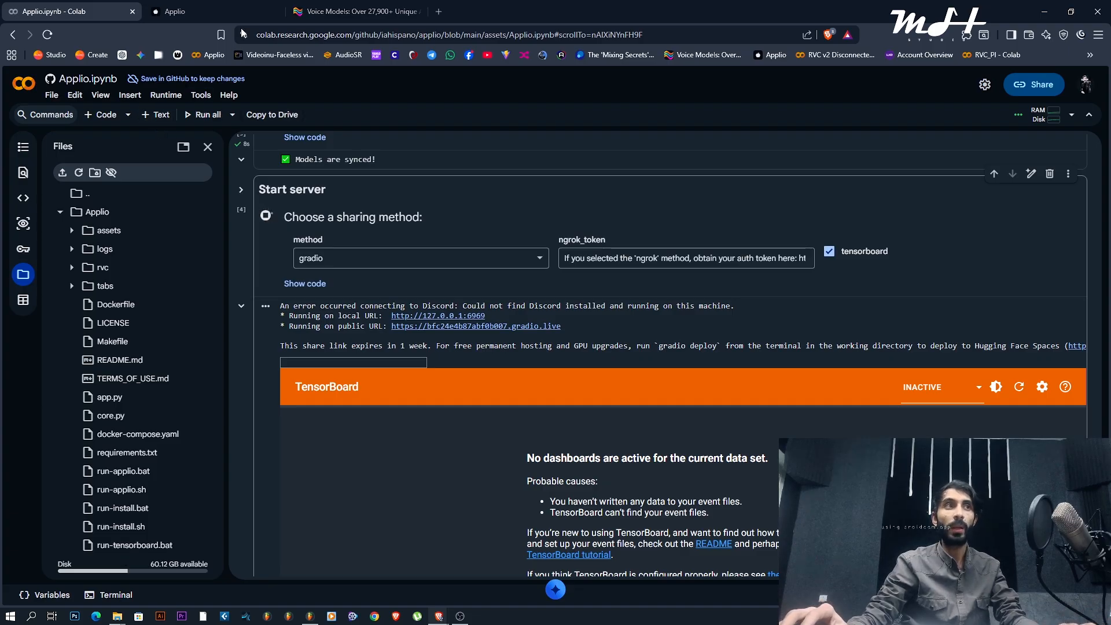
# Step: Refresh the Applio model lists and choose logs/Billie2019_e600.pth as the voice model with its matching index file
pyautogui.click(217, 18)
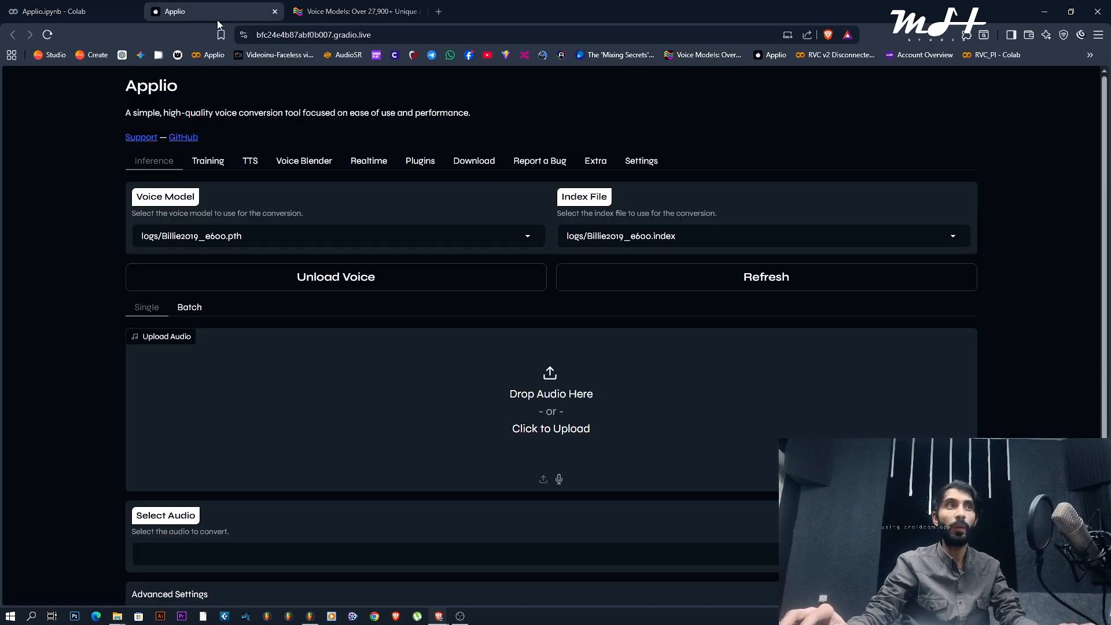
pyautogui.click(731, 284)
pyautogui.click(419, 239)
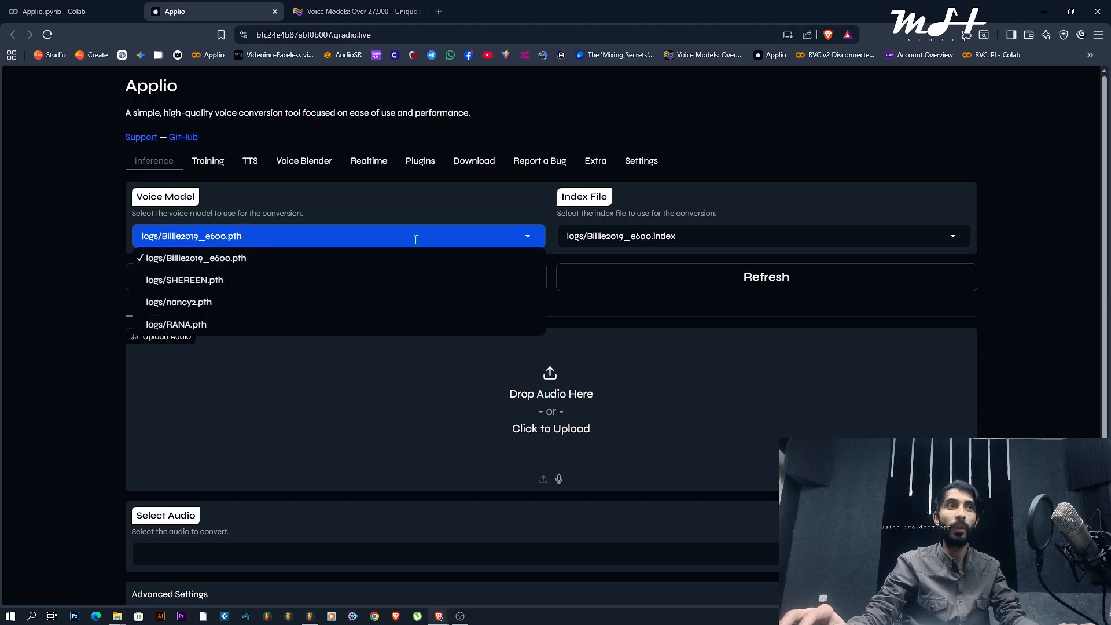
pyautogui.click(528, 231)
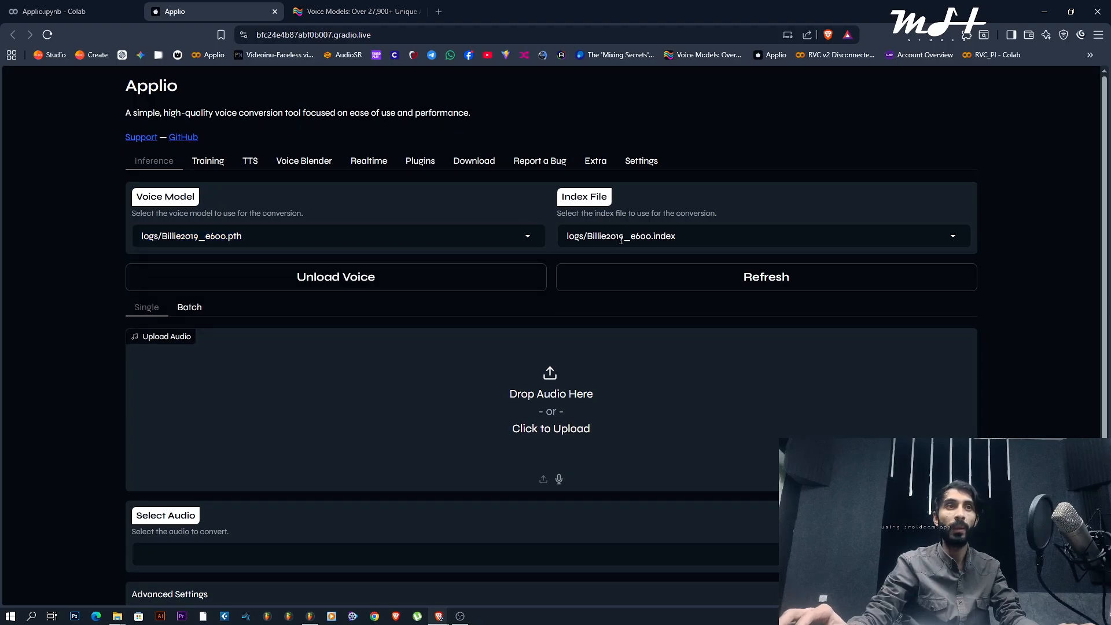
pyautogui.click(623, 236)
pyautogui.click(243, 235)
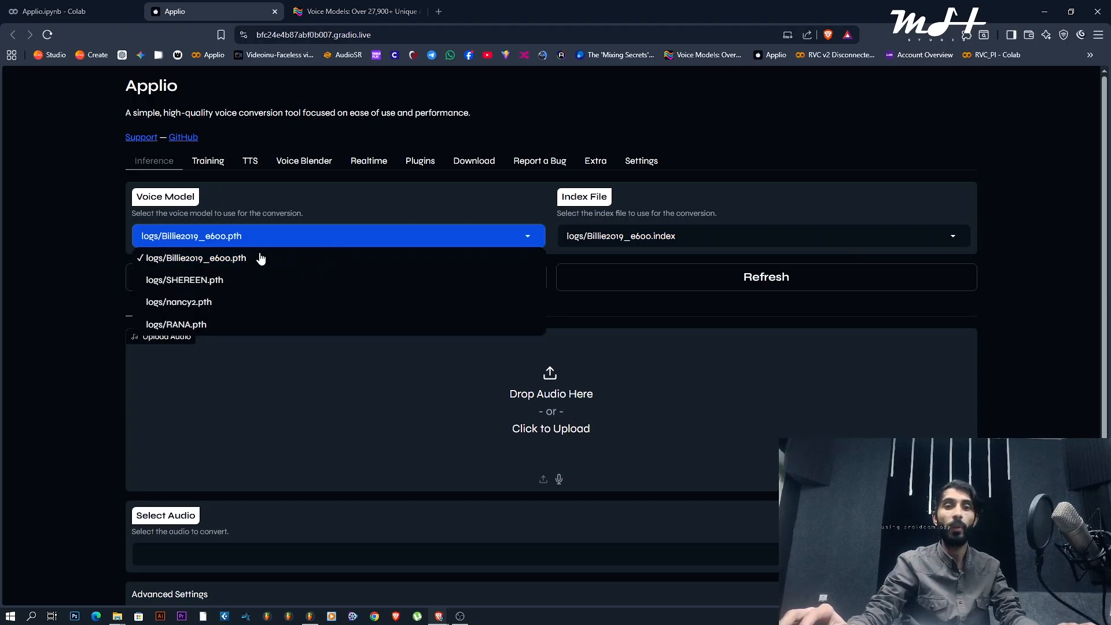
pyautogui.click(243, 258)
# Step: Upload Main_Vocal.wav as the audio to convert and agree to the terms of use
pyautogui.moveTo(938, 281); pyautogui.dragTo(554, 403)
pyautogui.scroll(-2, 555, 401)
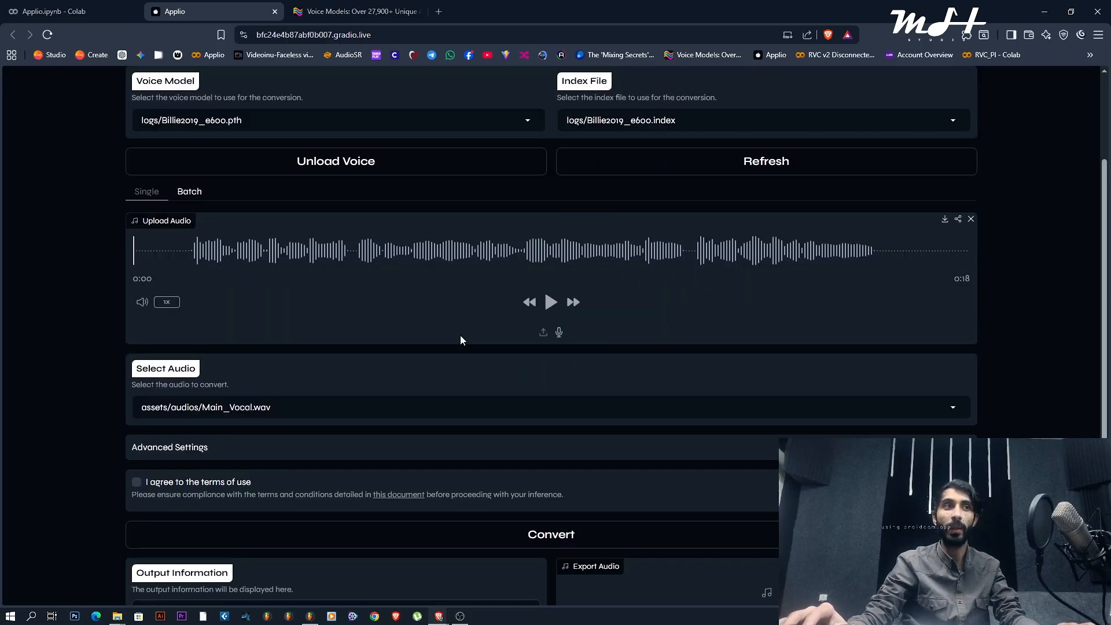
pyautogui.scroll(-1, 461, 340)
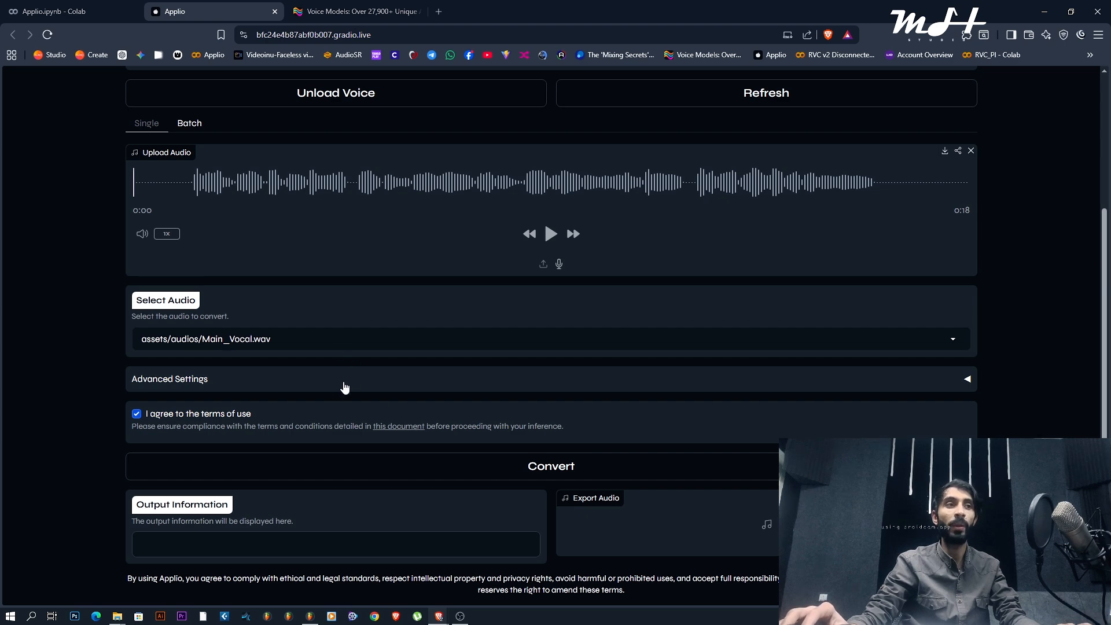
# Step: Convert the uploaded vocal with the selected Billie2019 voice model
pyautogui.scroll(3, 494, 433)
pyautogui.scroll(-3, 471, 419)
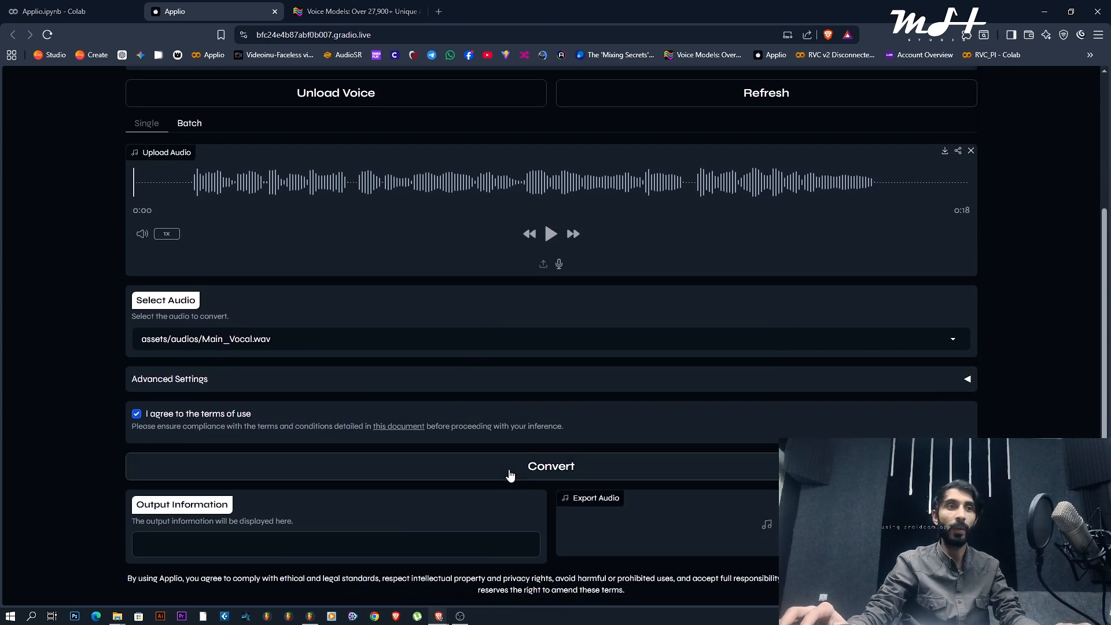
pyautogui.click(509, 475)
# Step: Listen to the original vocal from about 0:01 and compare it with the converted export audio
pyautogui.click(183, 185)
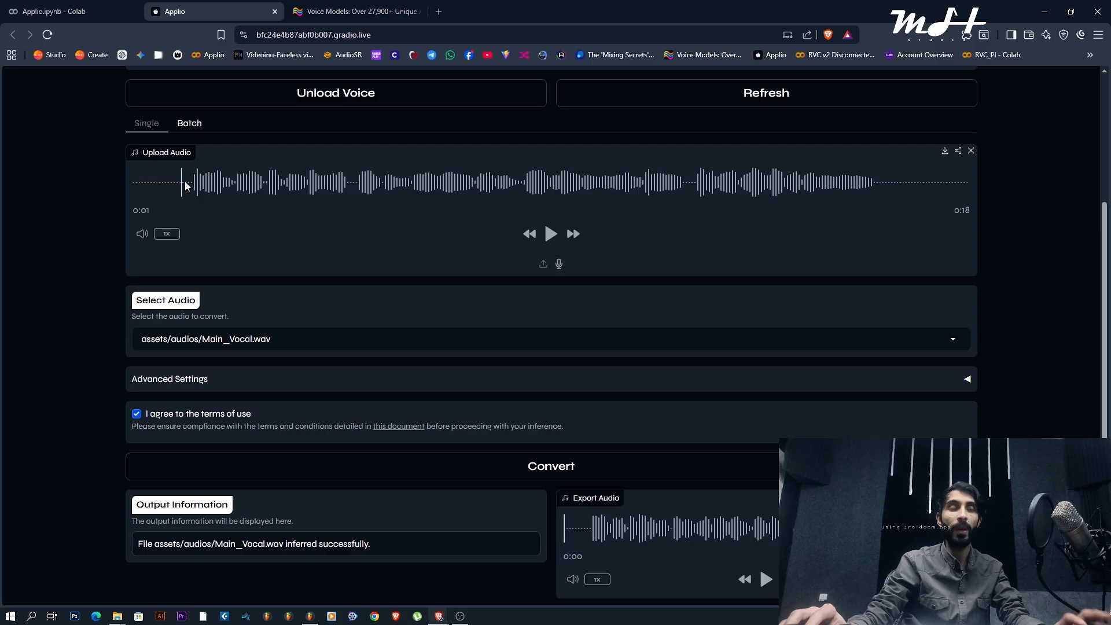
pyautogui.click(551, 234)
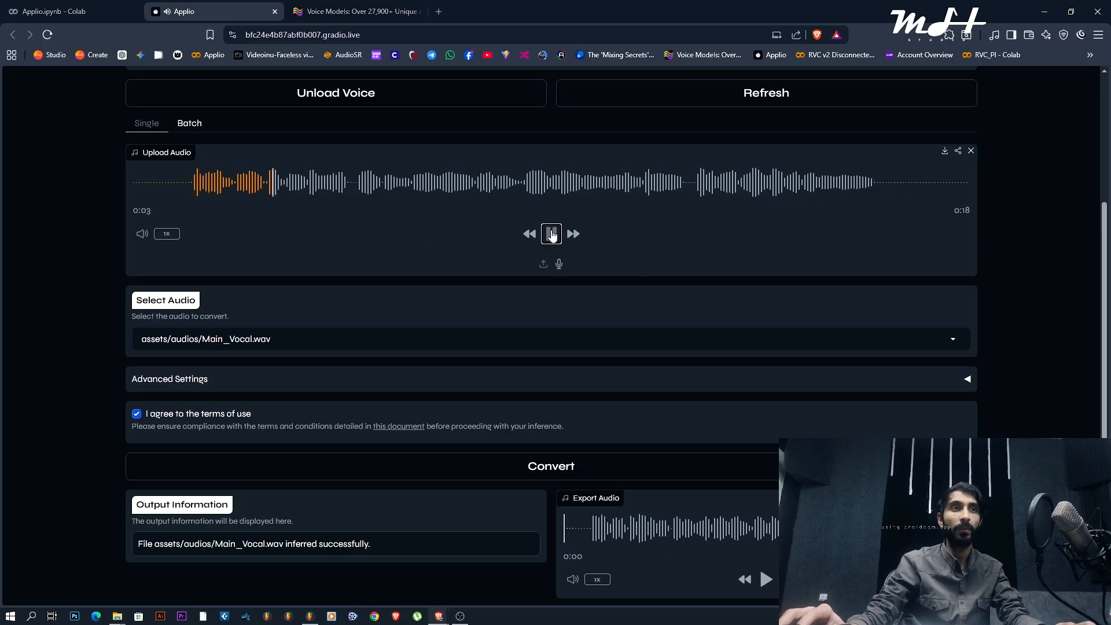
pyautogui.click(551, 234)
pyautogui.click(766, 580)
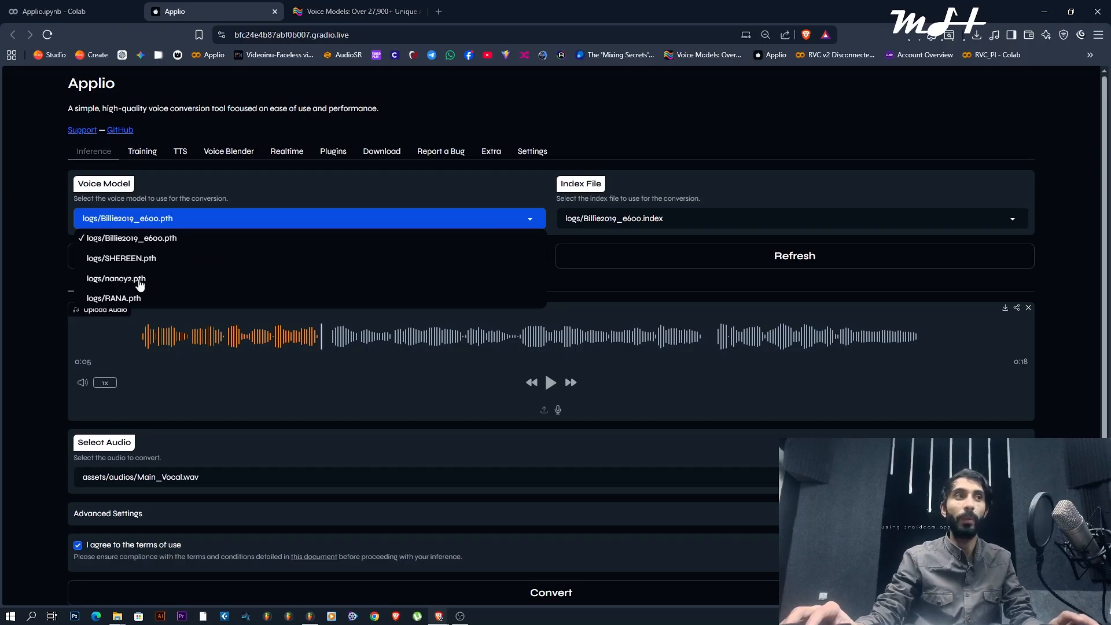
# Step: Change the voice model to logs/nancy2.pth and cue the vocal audio at its beginning for listening
pyautogui.click(139, 280)
pyautogui.scroll(-3, 347, 376)
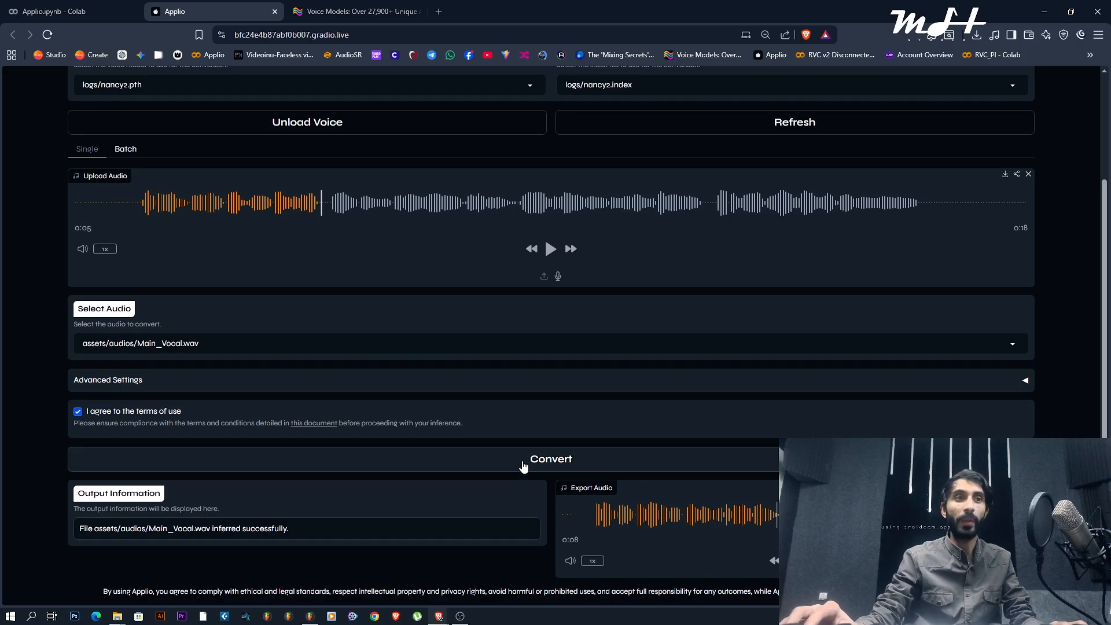
pyautogui.click(592, 521)
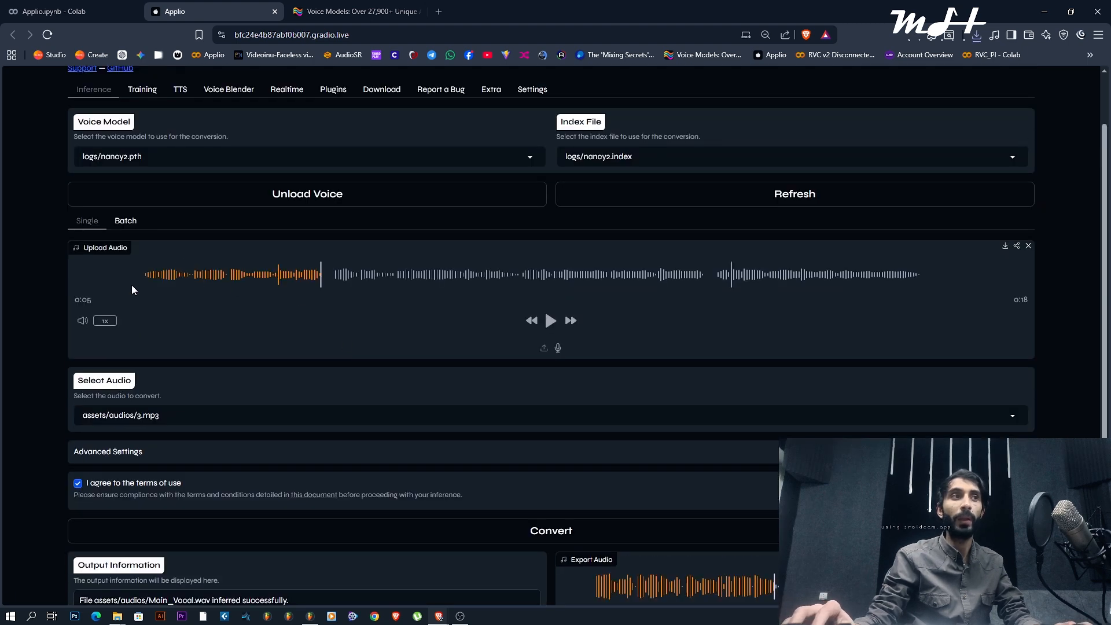
pyautogui.click(134, 271)
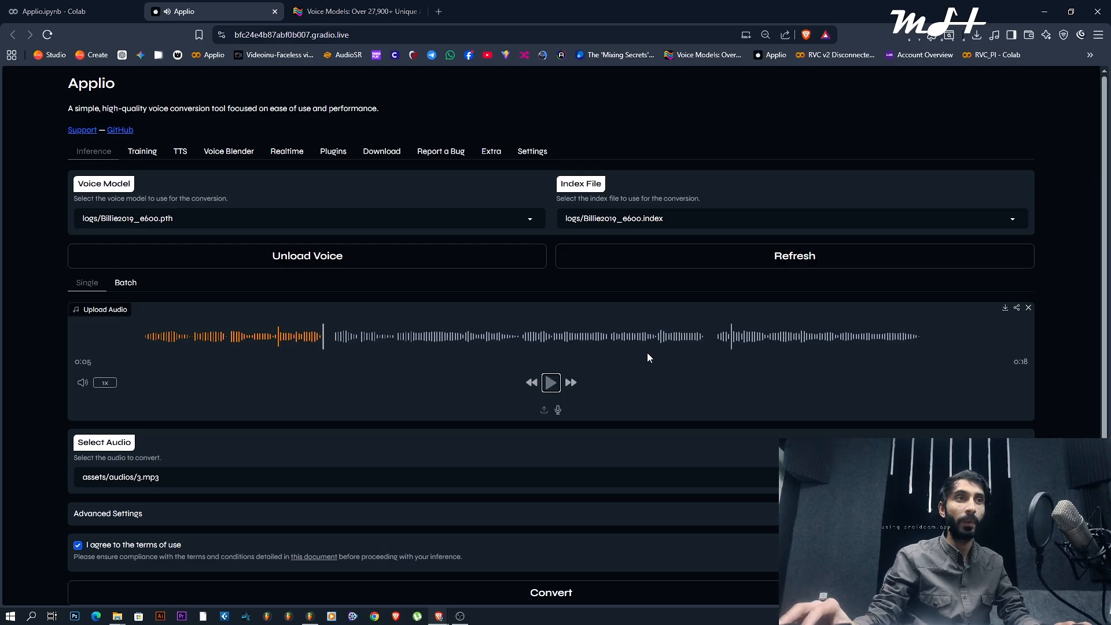
# Step: Convert the uploaded assets/audios/3.mp3 with the Billie2019_e600 voice model and index file
pyautogui.scroll(-2, 645, 356)
pyautogui.click(584, 461)
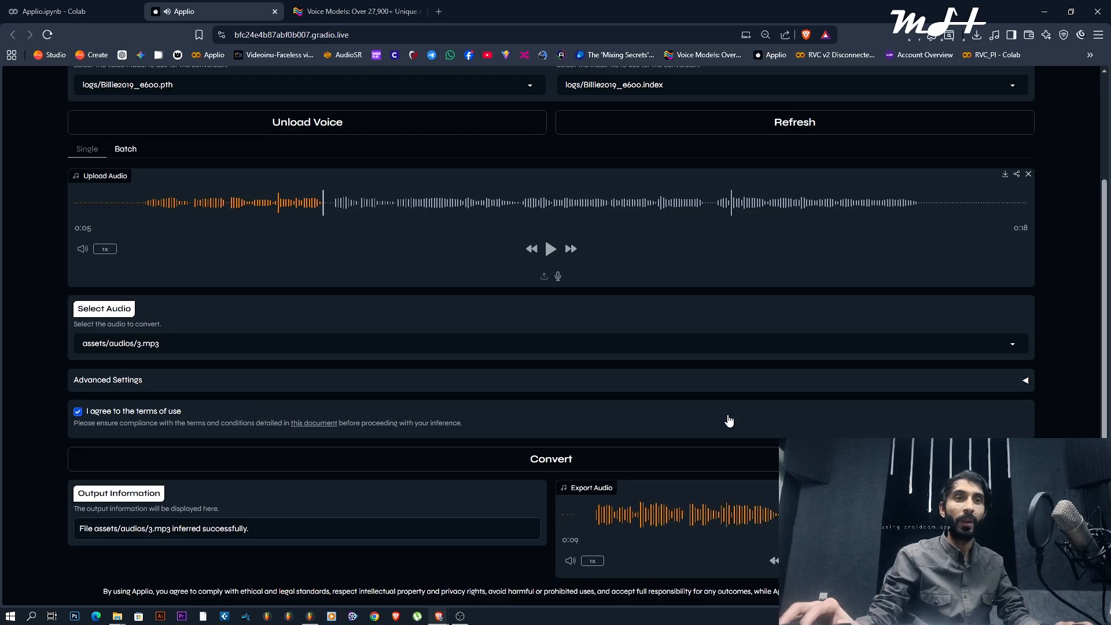
pyautogui.scroll(1, 689, 408)
pyautogui.scroll(1, 668, 398)
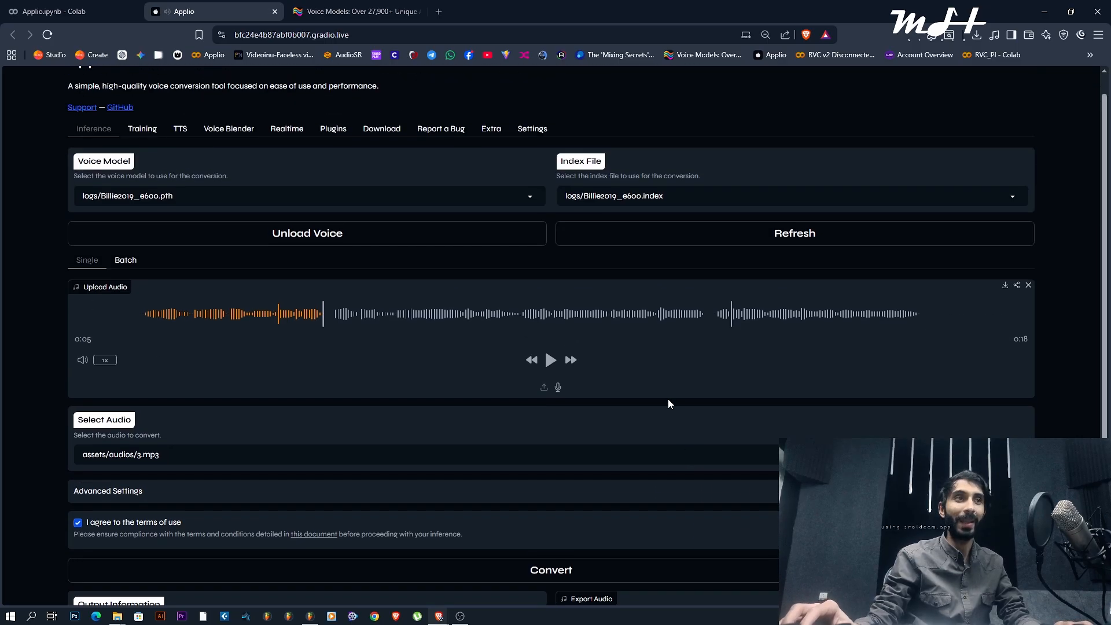
pyautogui.scroll(-1, 603, 366)
pyautogui.scroll(2, 602, 365)
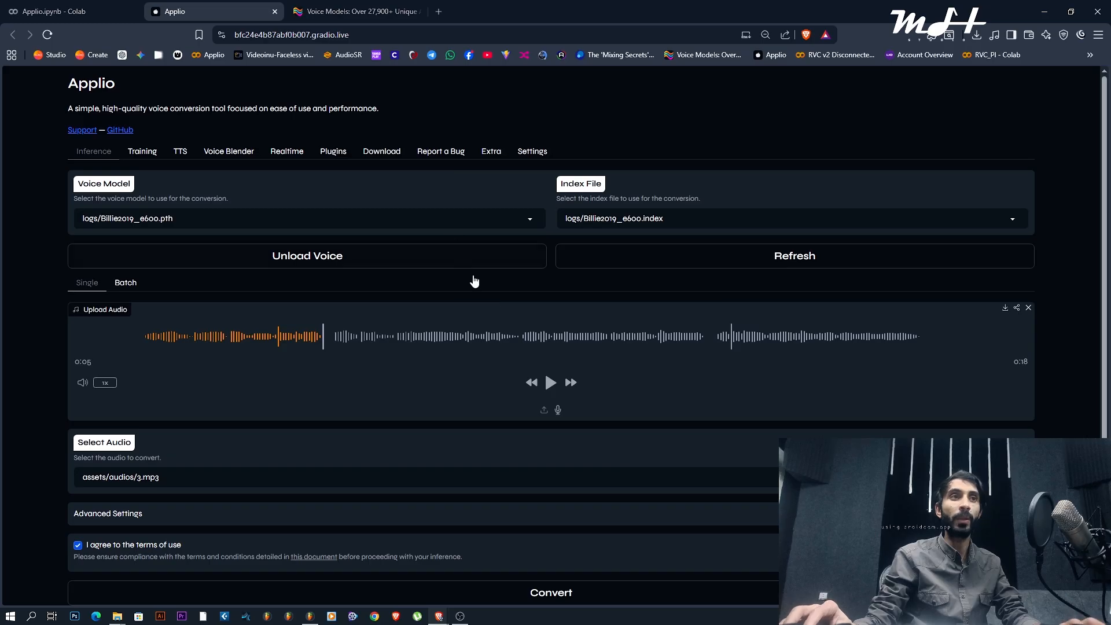
pyautogui.scroll(-1, 515, 355)
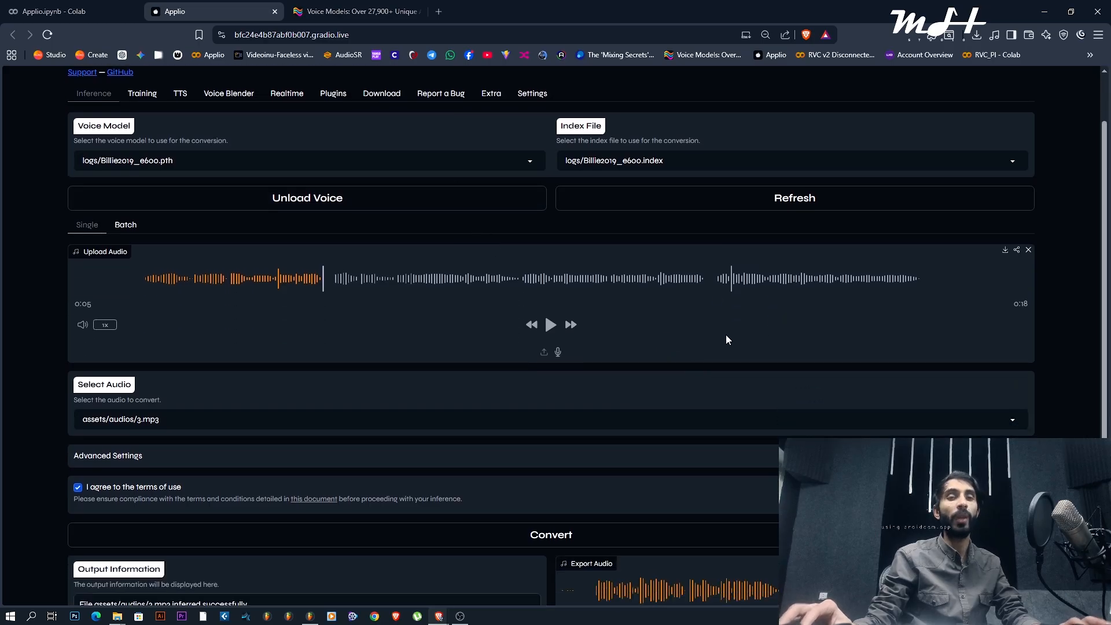
# Step: Replace the uploaded audio with 5.mp3, preview it briefly and convert it with the Billie2019_e600 voice model
pyautogui.click(1028, 249)
pyautogui.moveTo(652, 322); pyautogui.dragTo(653, 325)
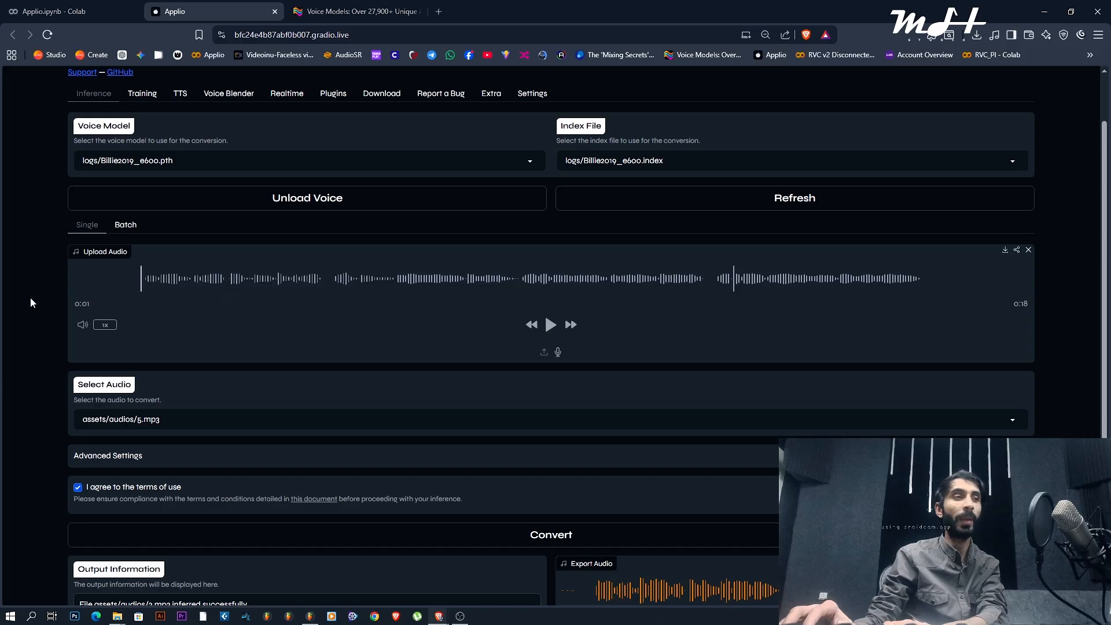
pyautogui.click(550, 327)
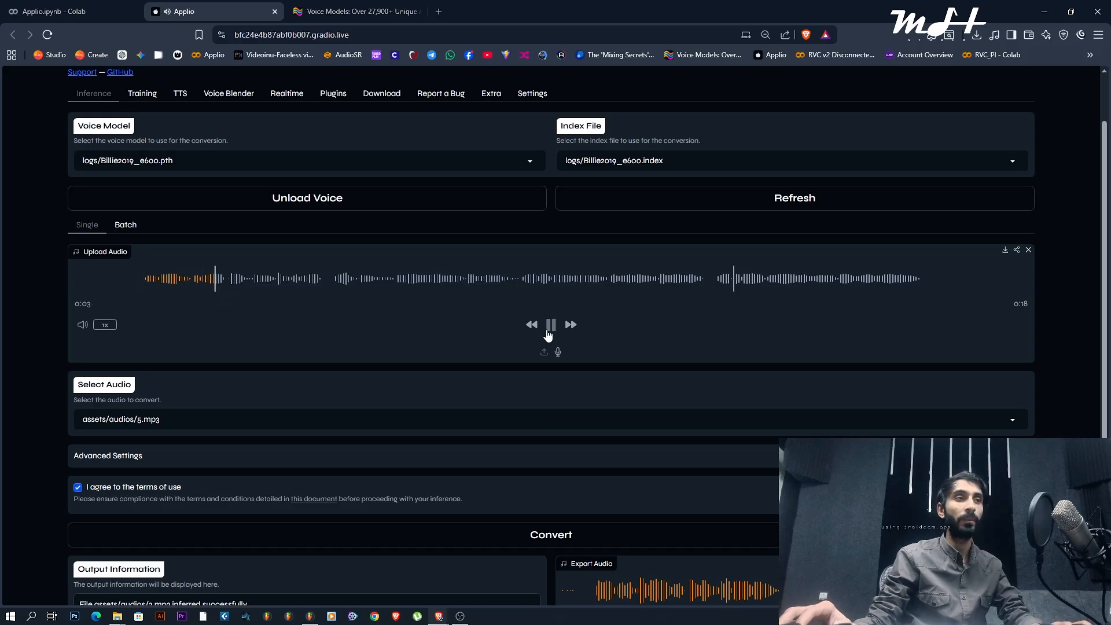
pyautogui.click(550, 330)
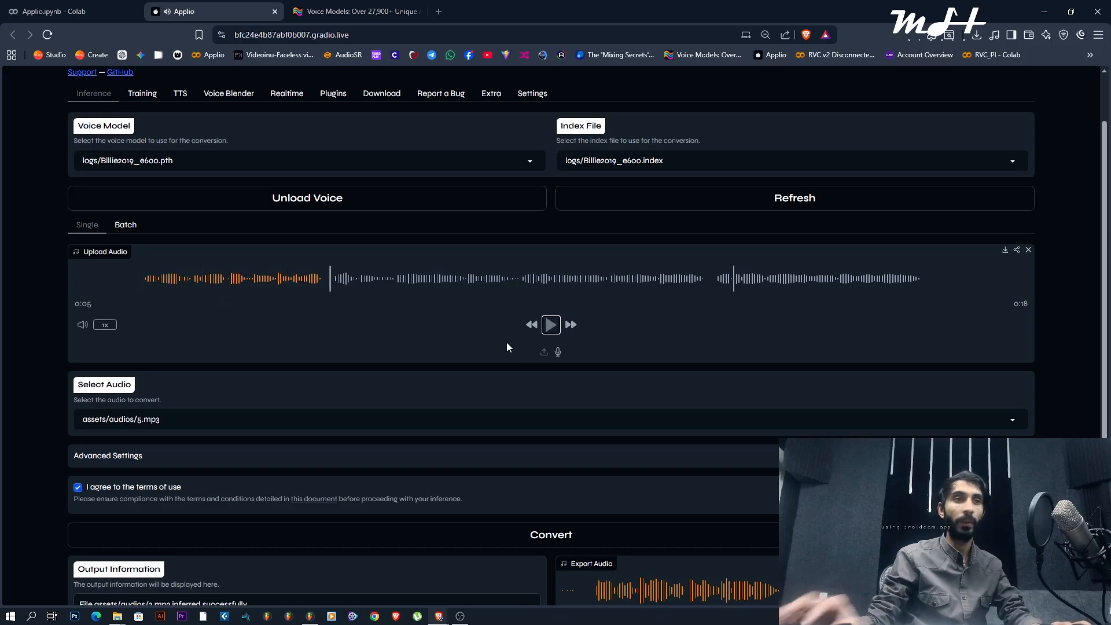
pyautogui.scroll(-1, 537, 366)
pyautogui.click(528, 459)
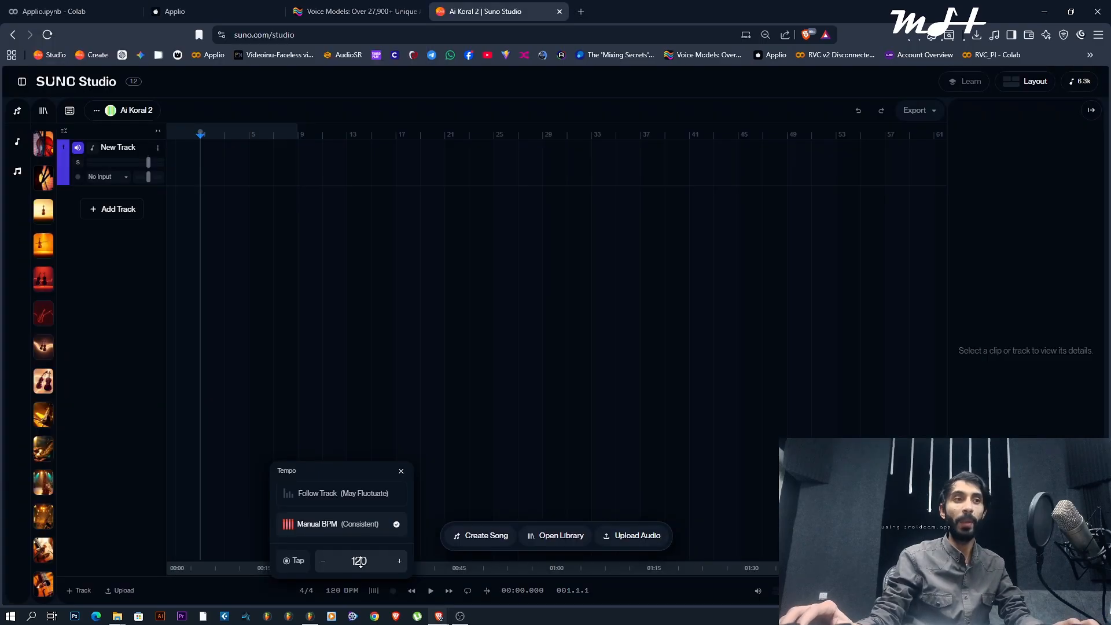
# Step: In Suno Studio, set the tempo to 134 BPM and add a second track with a selection spanning the Main Vocal.wav clip
pyautogui.doubleClick(361, 562)
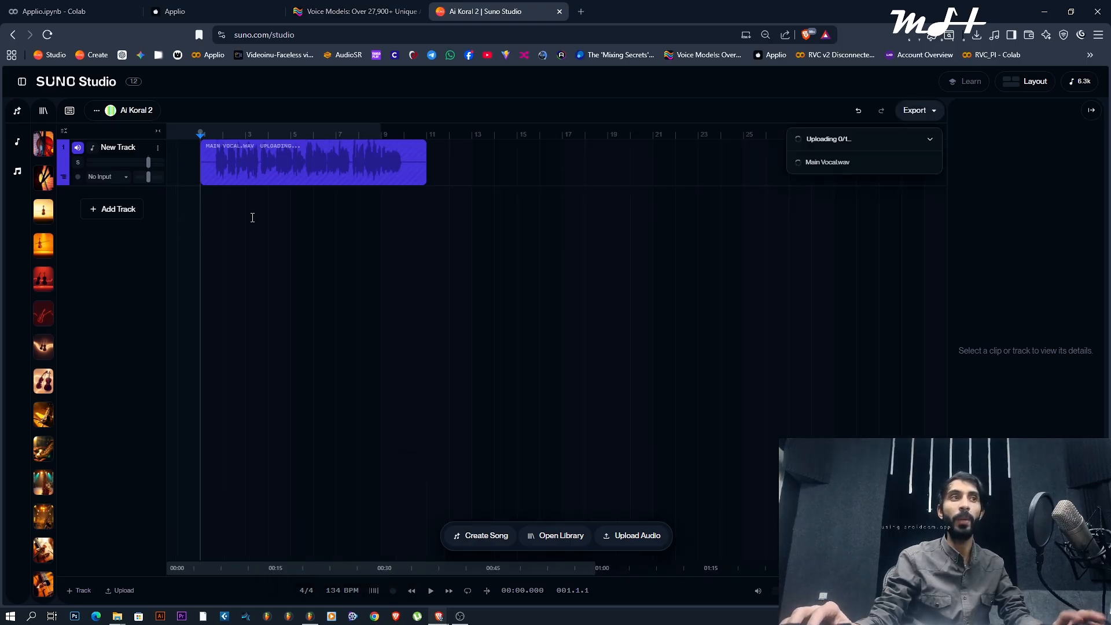
pyautogui.click(140, 209)
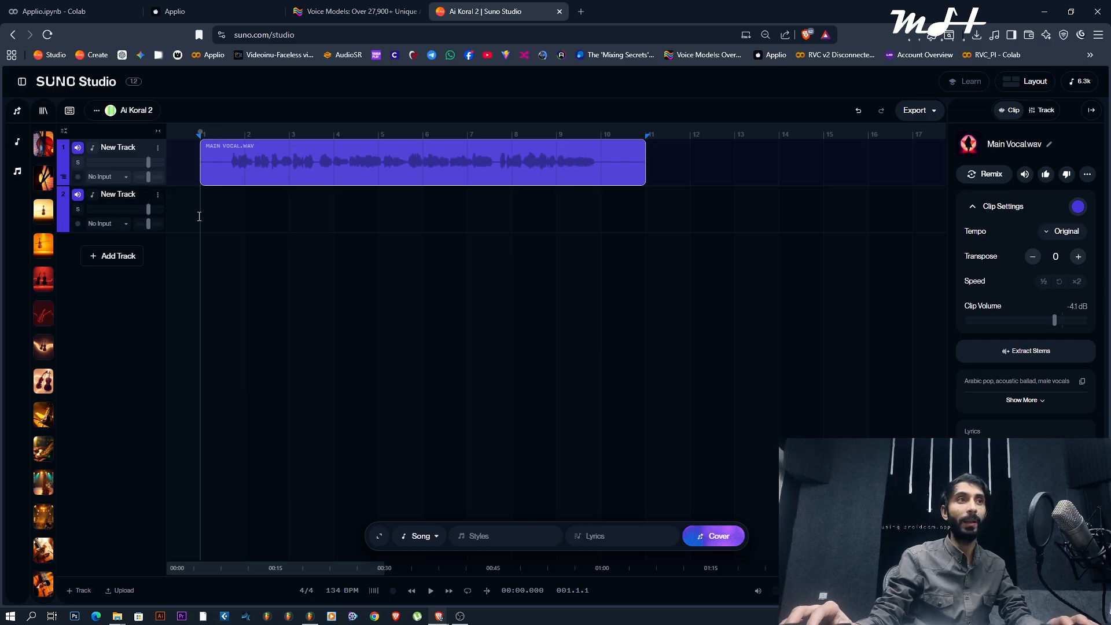
pyautogui.moveTo(199, 215); pyautogui.dragTo(646, 211)
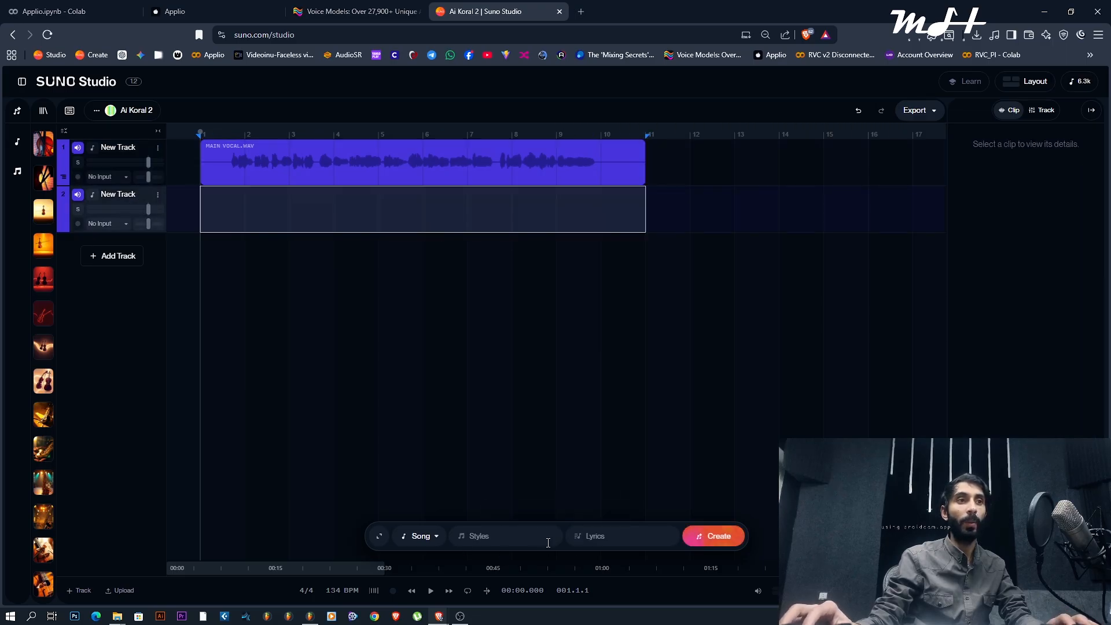
# Step: Enter the lyrics "وين يا كاملت الاوصاف يا حور" and use the clean female vocal prompt copied from ChatGPT as the style
pyautogui.write('وين يا كاملت الاوصاف يا حور')
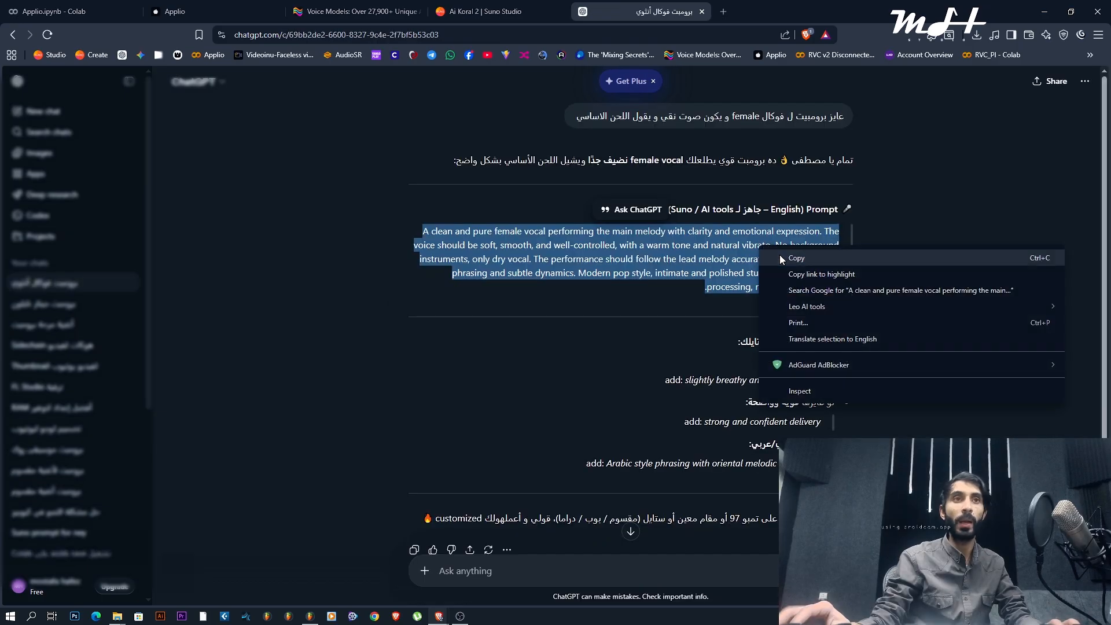
pyautogui.click(780, 256)
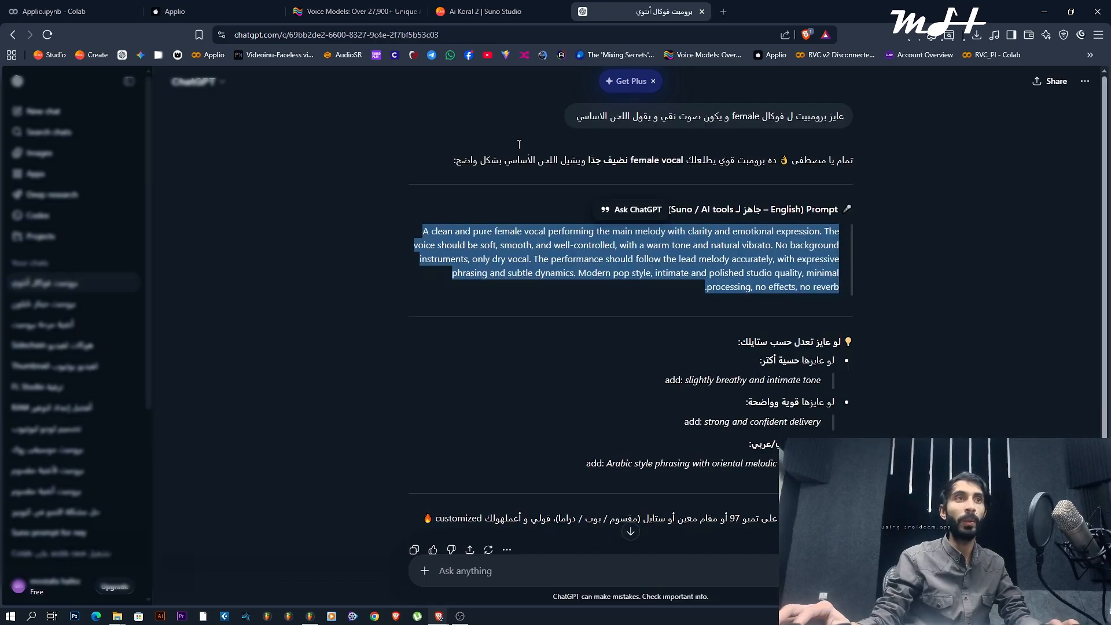
pyautogui.click(479, 23)
pyautogui.click(499, 531)
pyautogui.hotkey('ctrl', 'v')
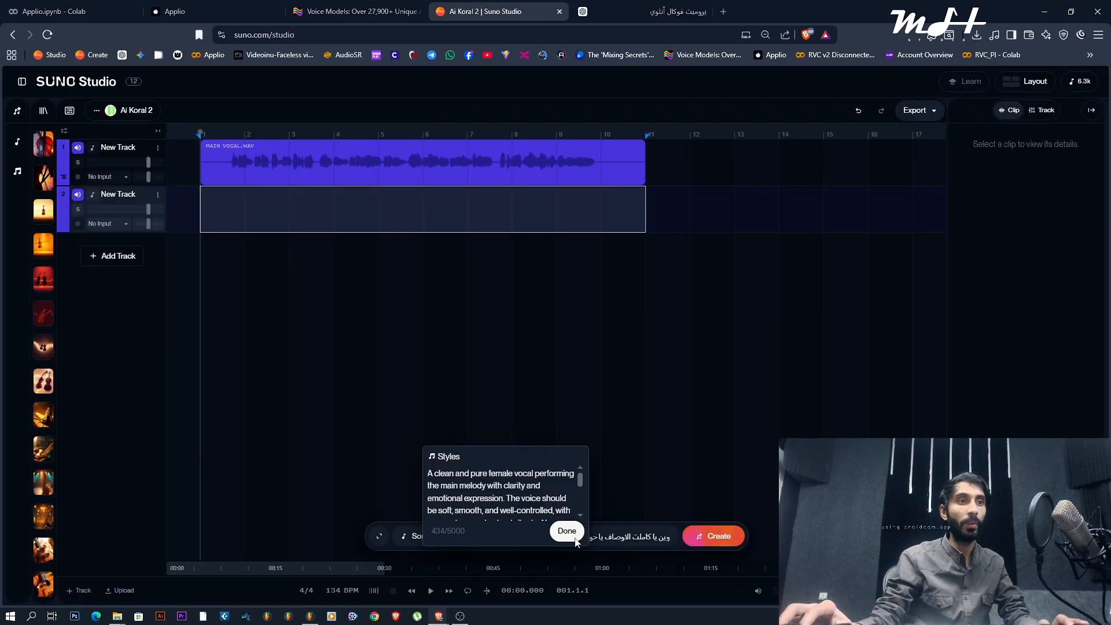
pyautogui.click(567, 529)
# Step: Set the generation type to Vocals and create the new vocal in the selected range
pyautogui.click(421, 536)
pyautogui.click(424, 449)
pyautogui.click(715, 538)
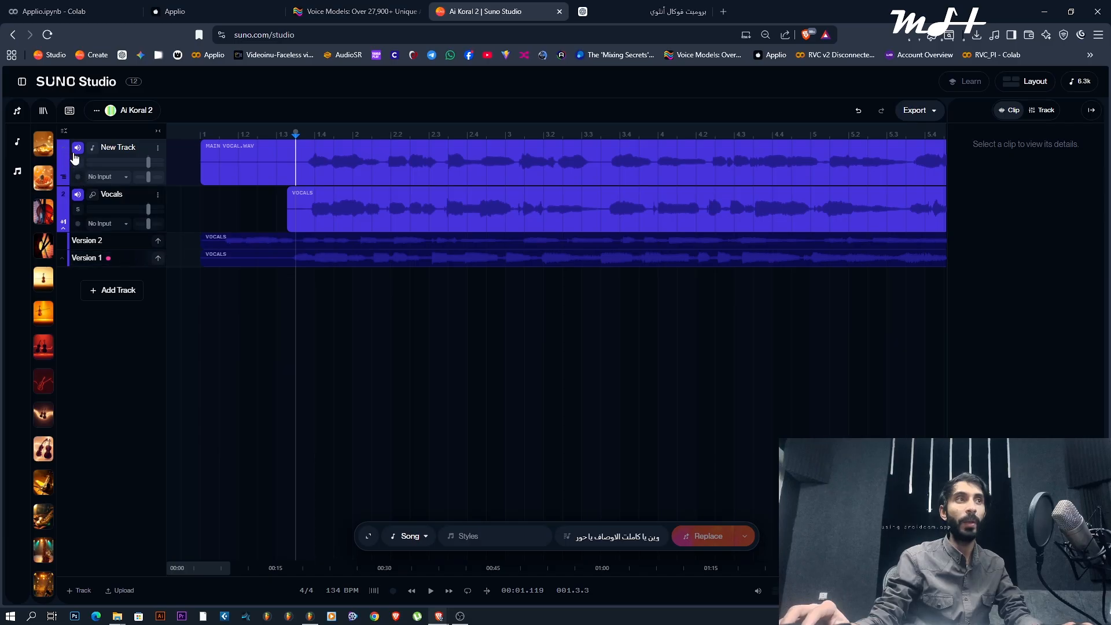
# Step: Mute the main vocal track and listen to the generated vocals, switching the Vocals track to Version 2
pyautogui.click(78, 195)
pyautogui.press('space')
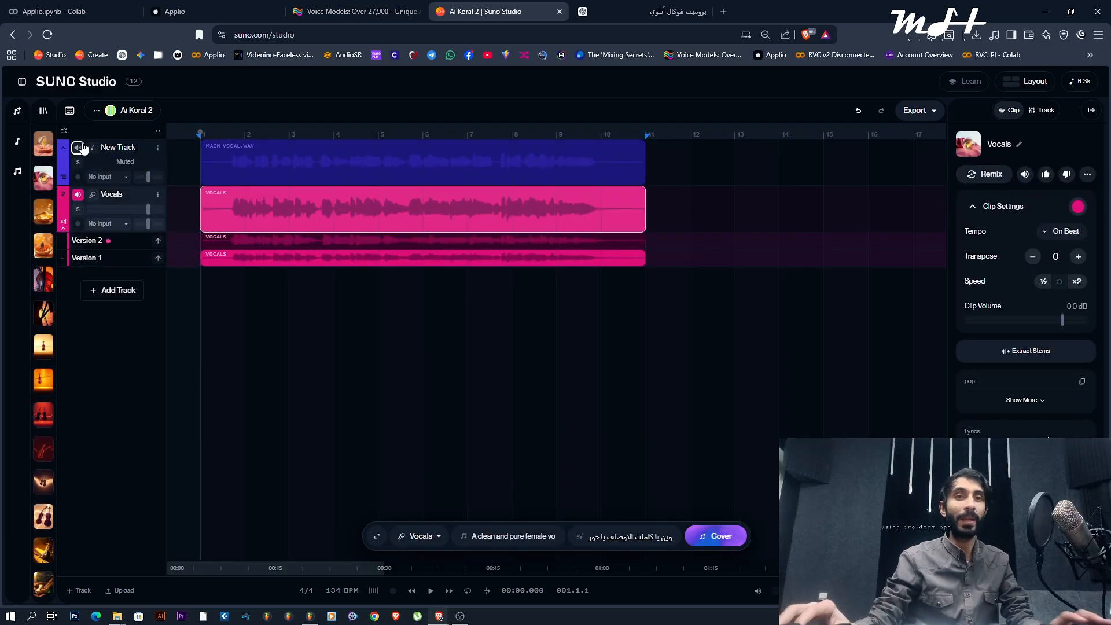
pyautogui.moveTo(60, 178)
pyautogui.press('space')
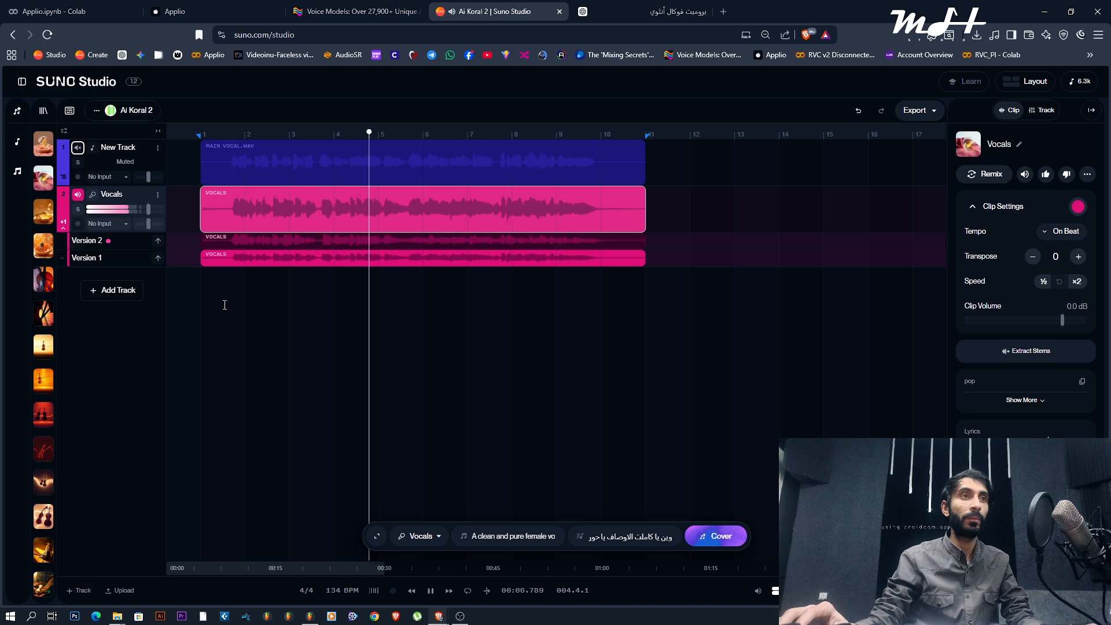
pyautogui.click(157, 240)
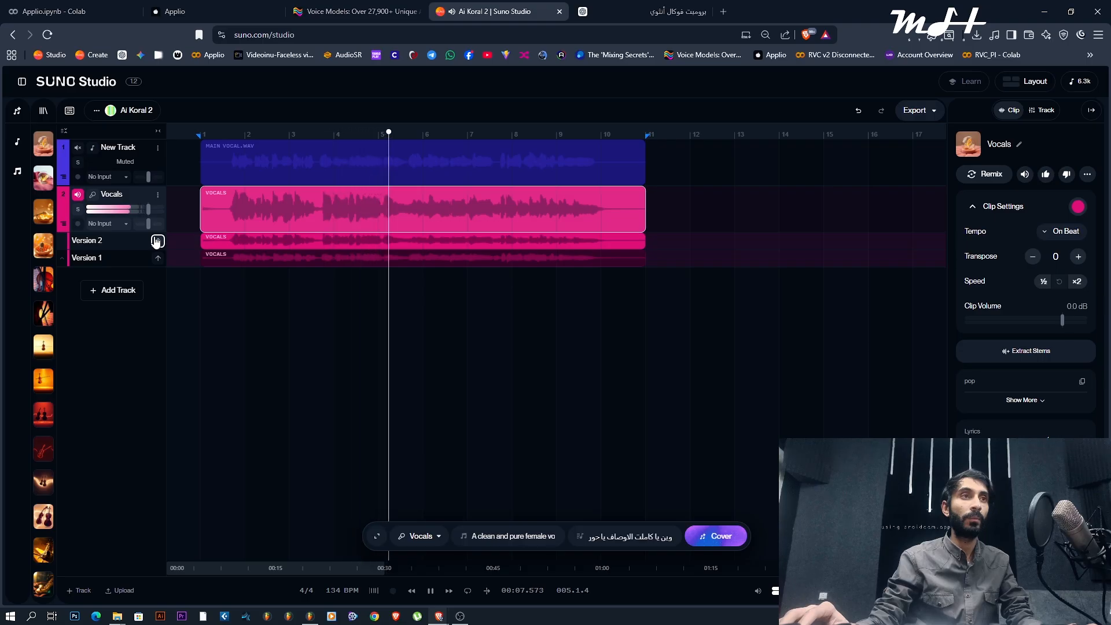
pyautogui.press('space')
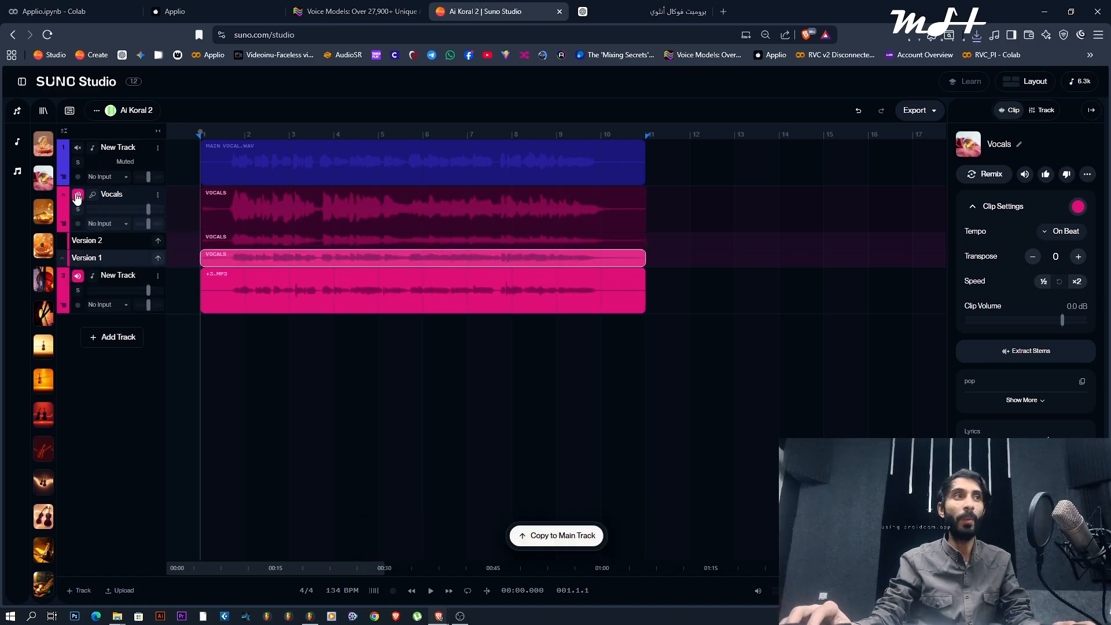
# Step: Add a track with the first generated Vocals track muted, and compare the +3.mp3 vocal with the generated vocals on track 4
pyautogui.click(78, 195)
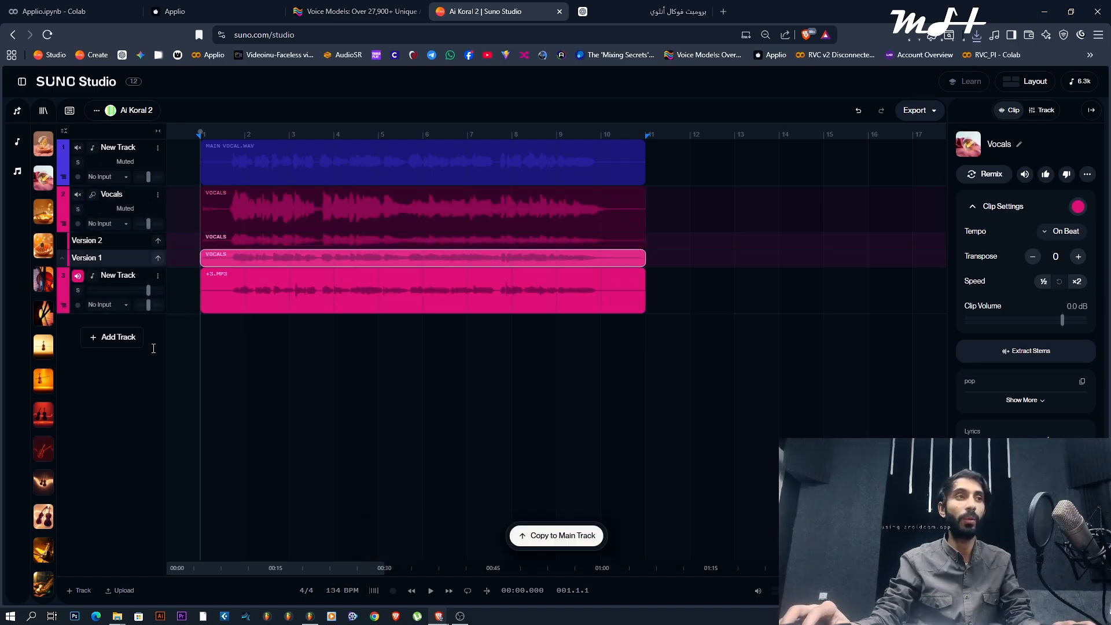
pyautogui.click(123, 338)
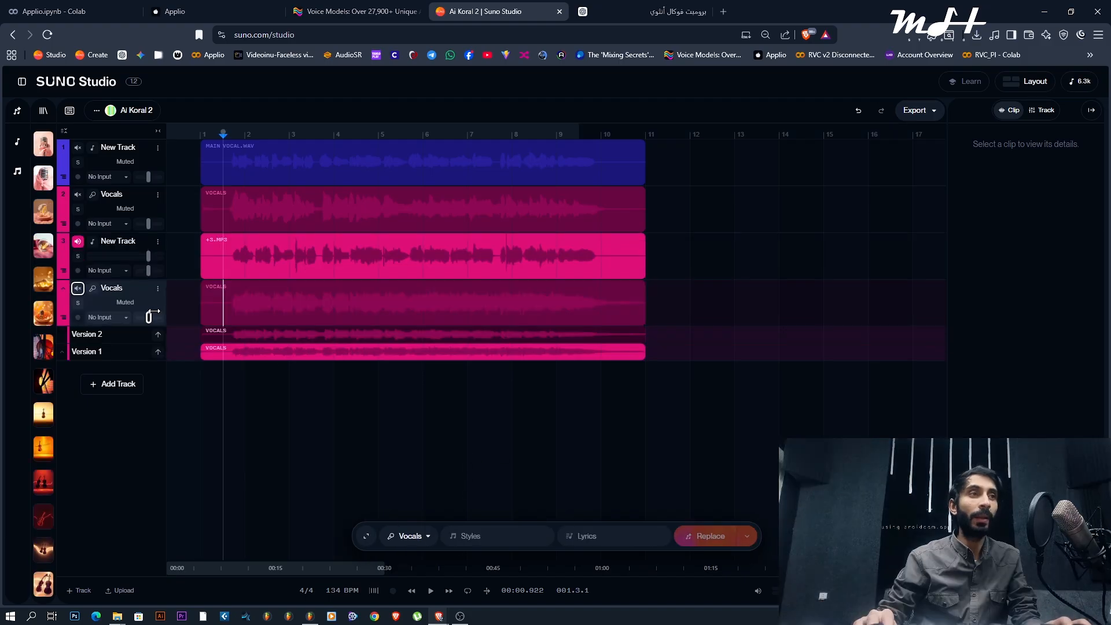
pyautogui.press('space')
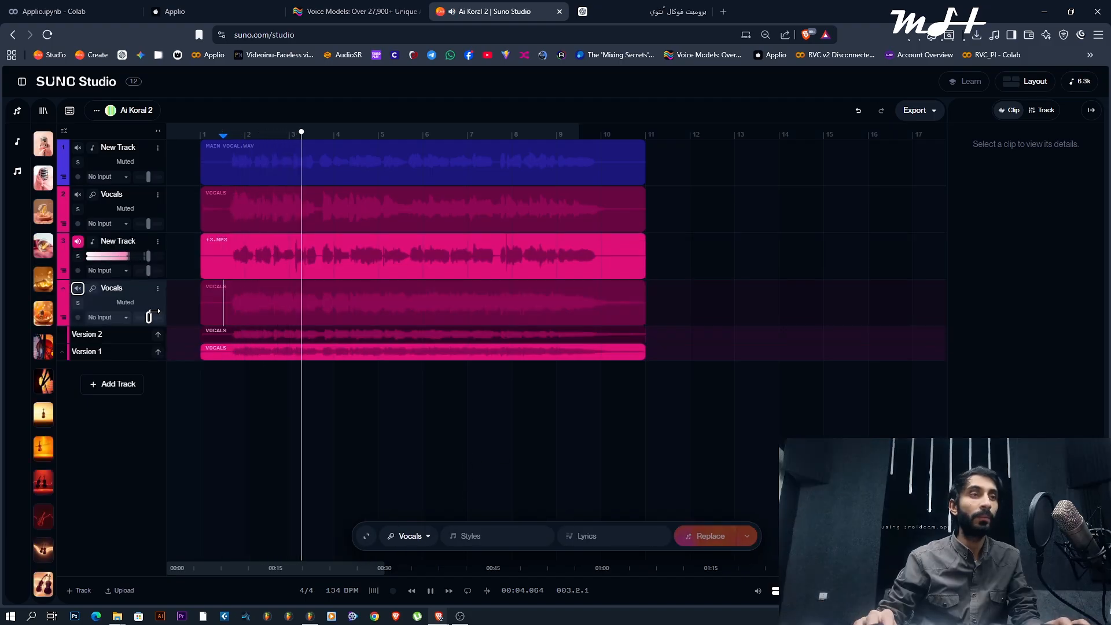
pyautogui.press('space')
pyautogui.click(77, 288)
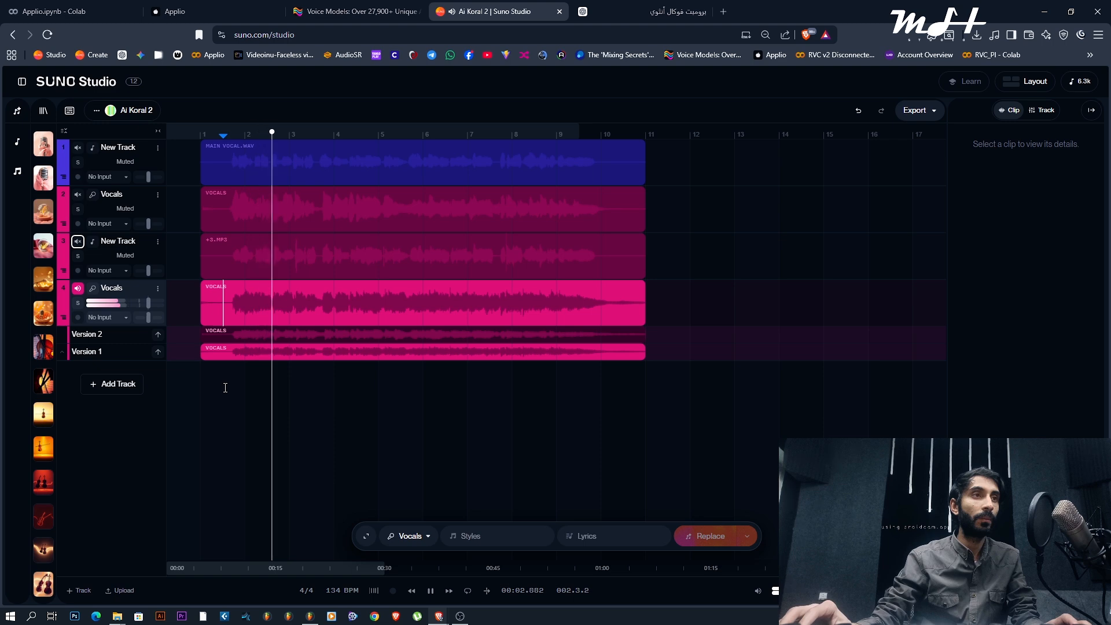
# Step: Extract Vocals + Instrumental stems from the track 4 Vocals clip and listen to the extracted vocal on its own track
pyautogui.click(280, 285)
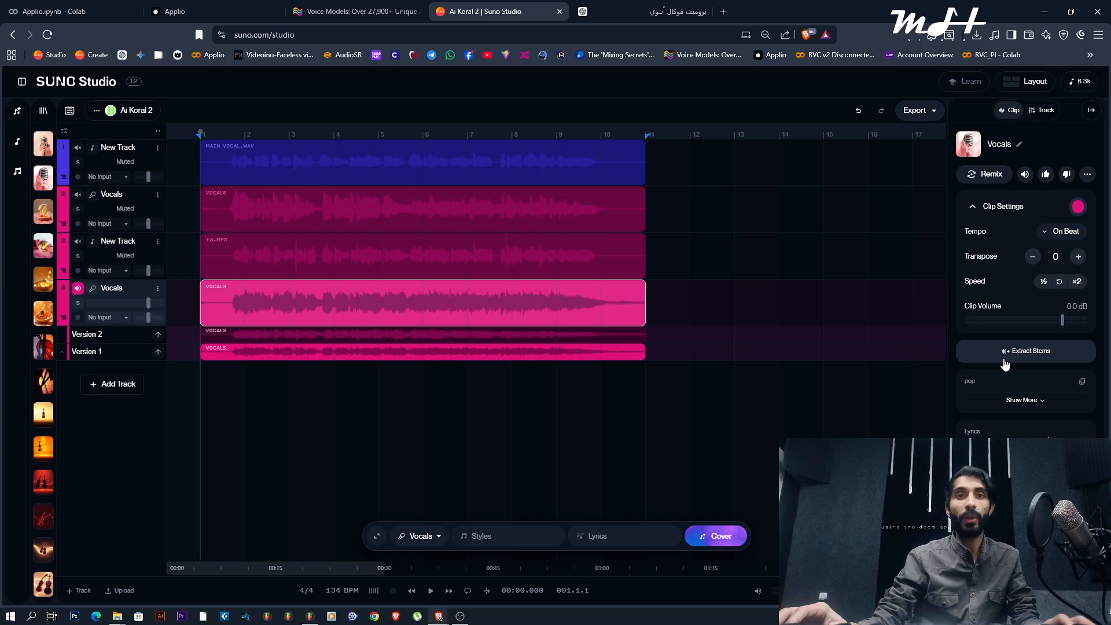
pyautogui.click(1006, 363)
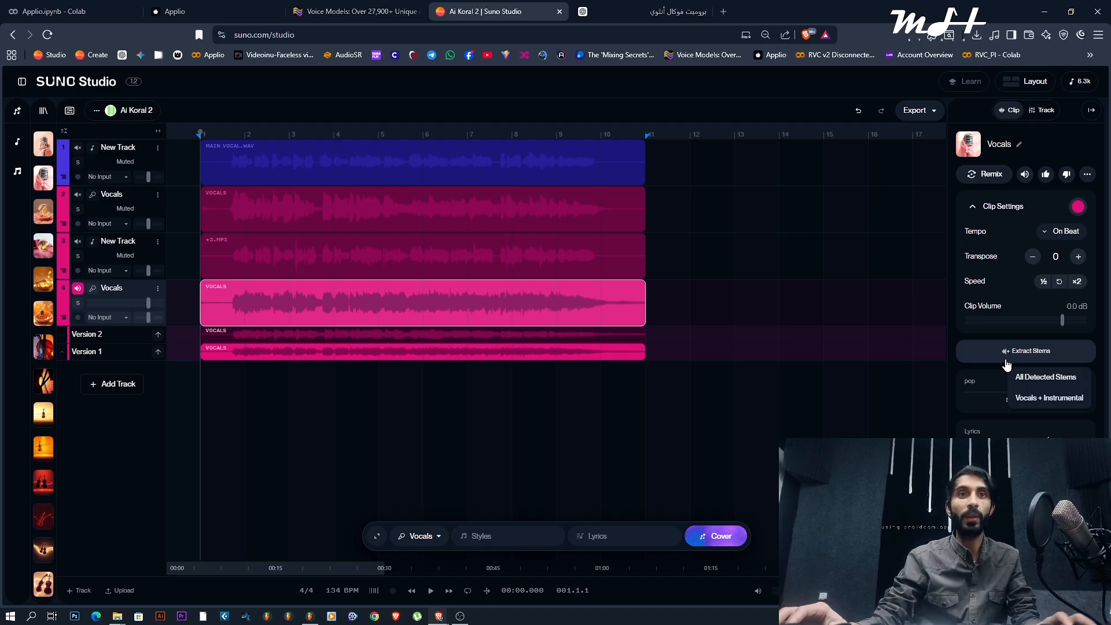
pyautogui.click(1042, 400)
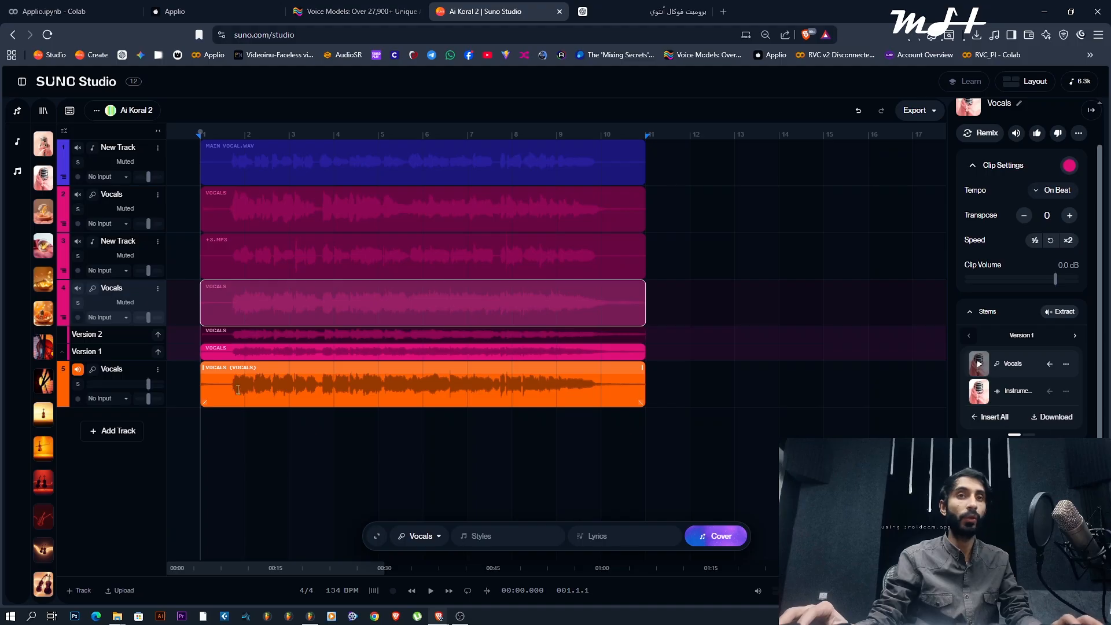
pyautogui.press('space')
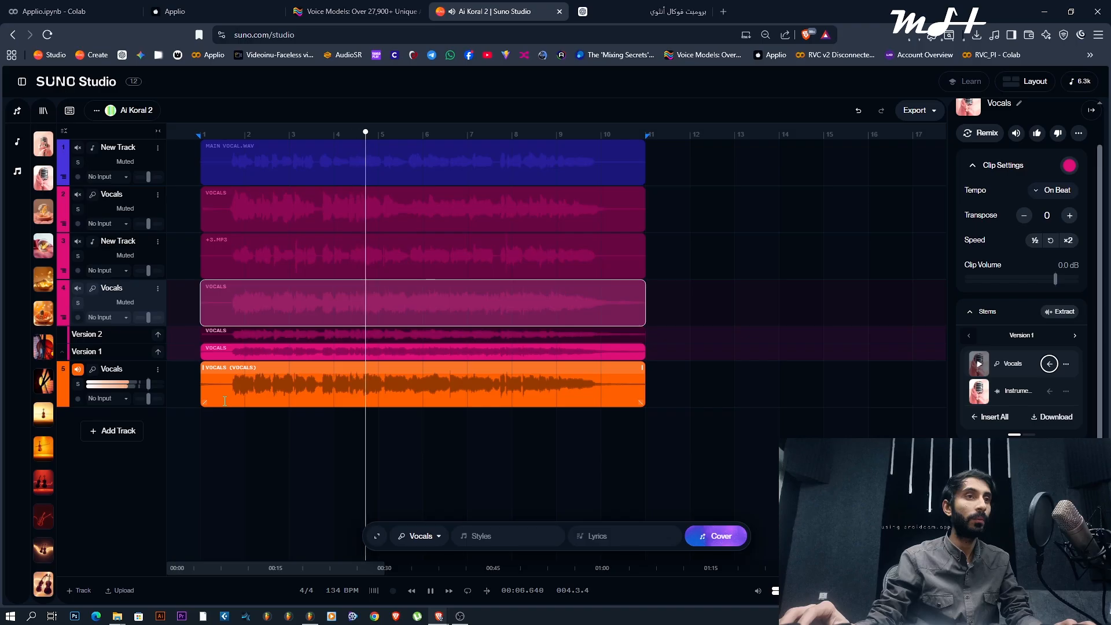
# Step: Remove the FX from the extracted vocals clip on track 5 and listen to Version 2 of the dry result
pyautogui.click(237, 366)
pyautogui.rightClick(241, 371)
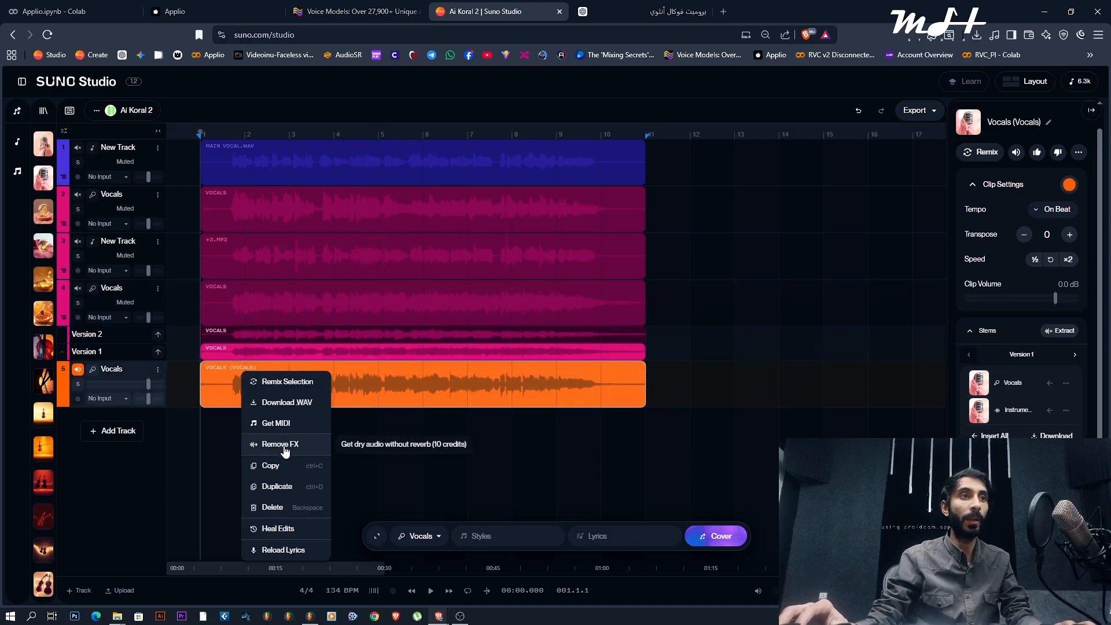
pyautogui.click(281, 444)
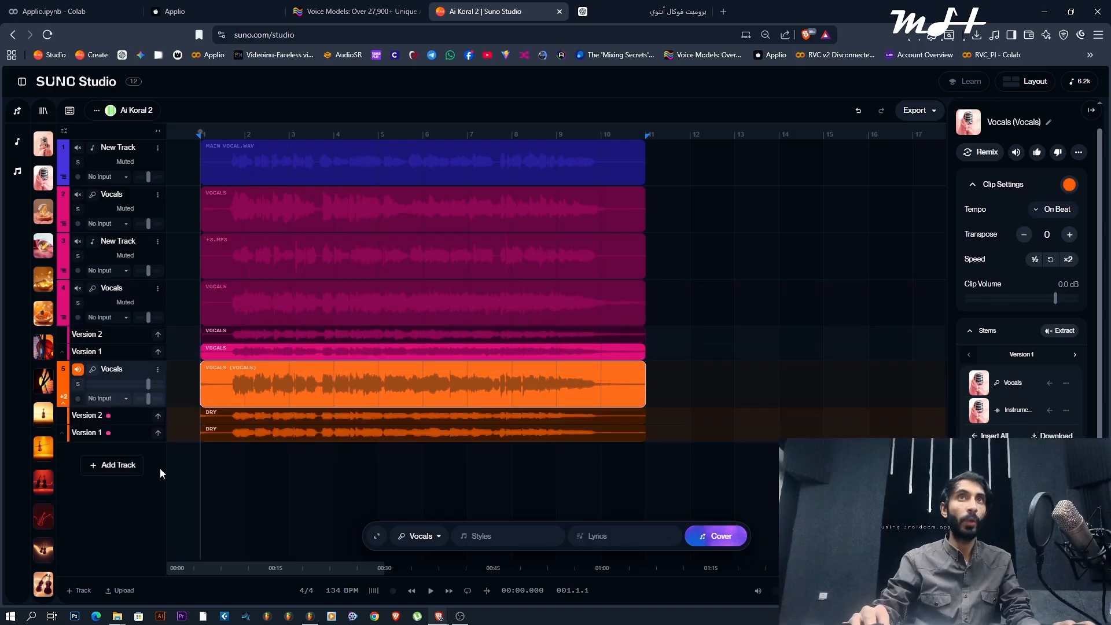
pyautogui.click(158, 416)
pyautogui.click(234, 387)
pyautogui.press('space')
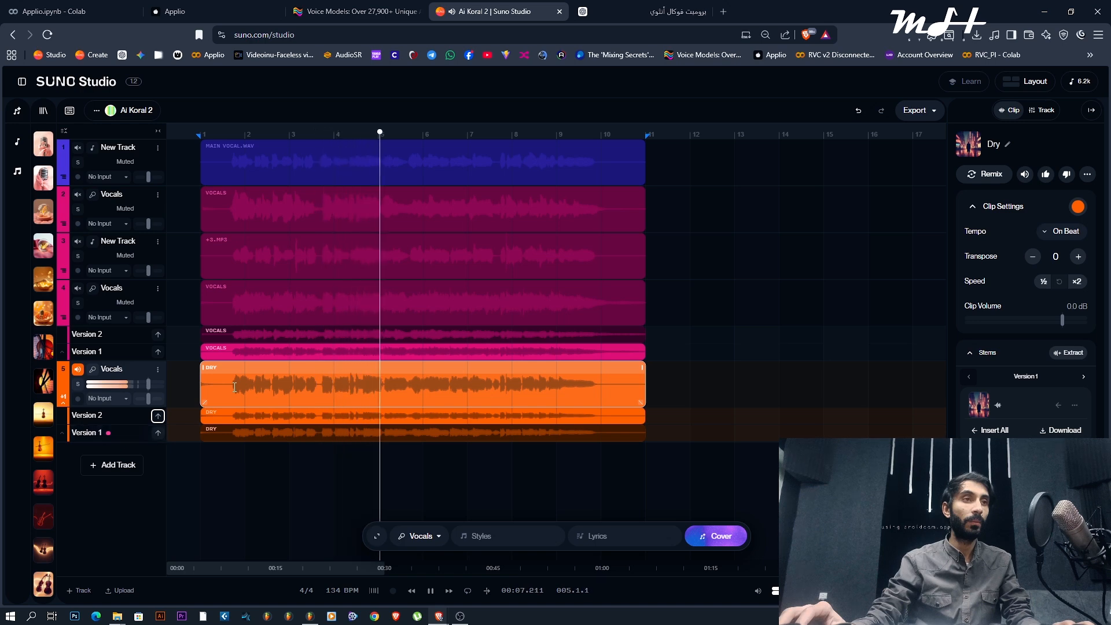
pyautogui.press('space')
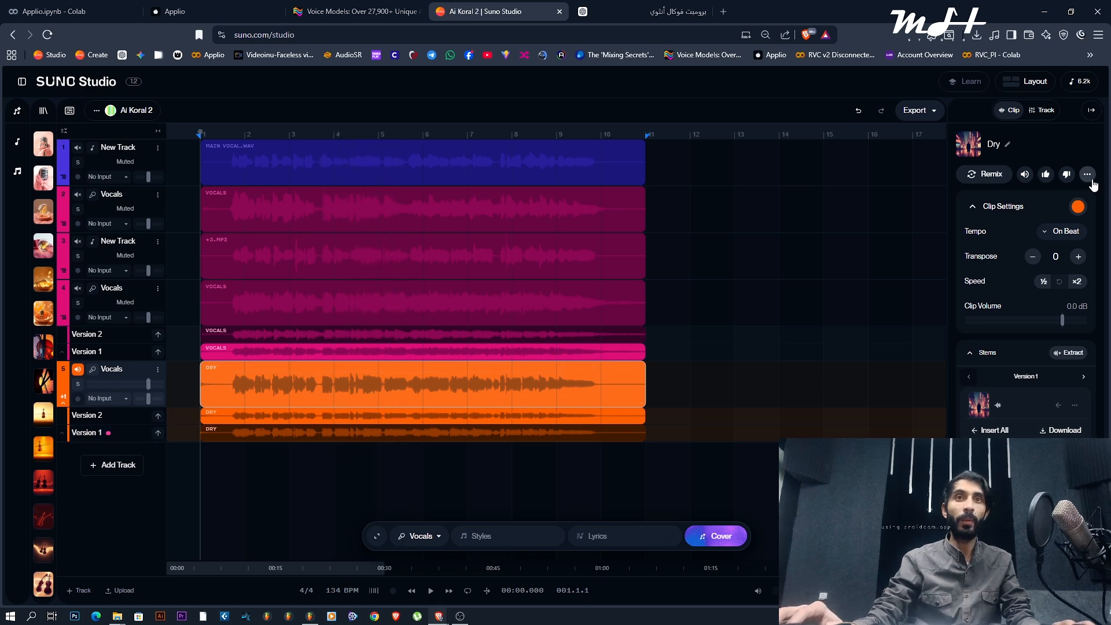
# Step: Switch the track 4 generated vocals to Version 2, and use and audition Version 2 of its dry vocal on track 5
pyautogui.click(1088, 174)
pyautogui.click(77, 370)
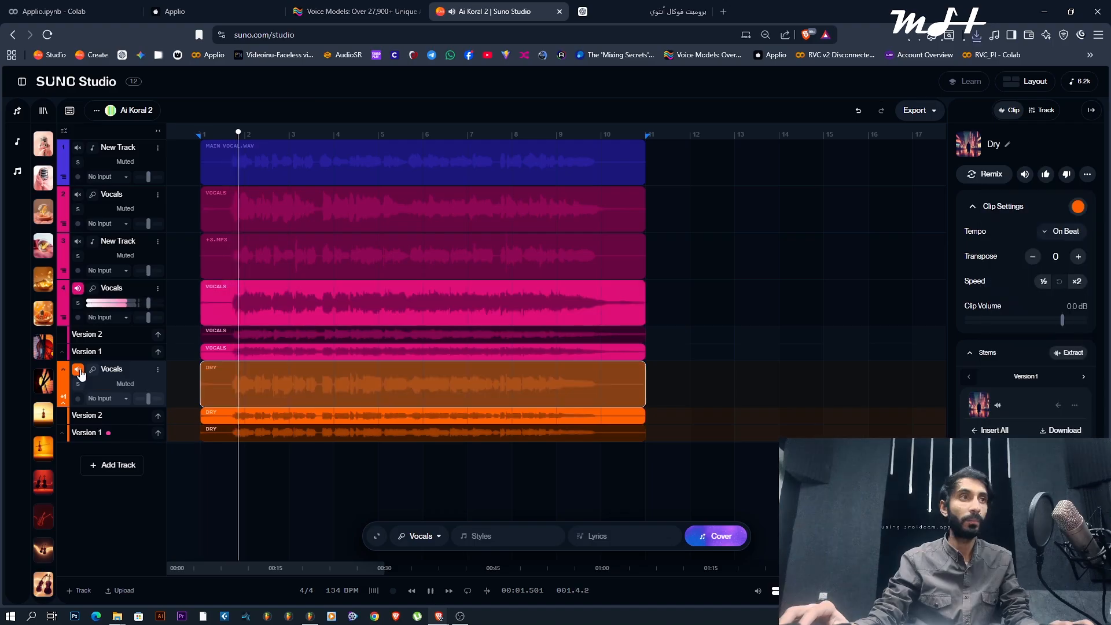
pyautogui.click(158, 335)
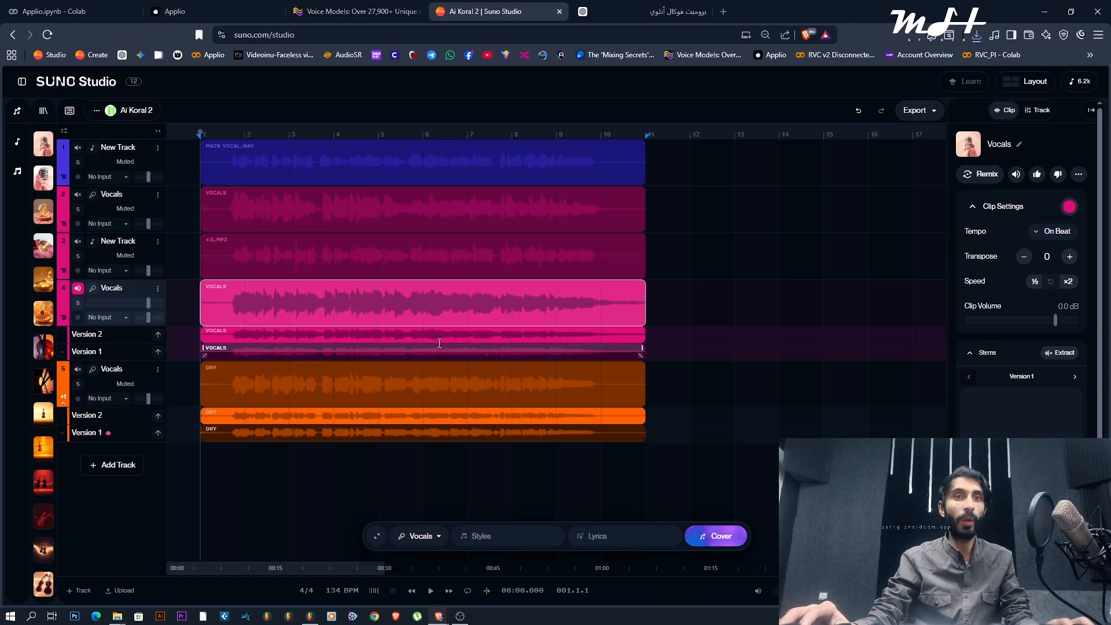
pyautogui.click(157, 416)
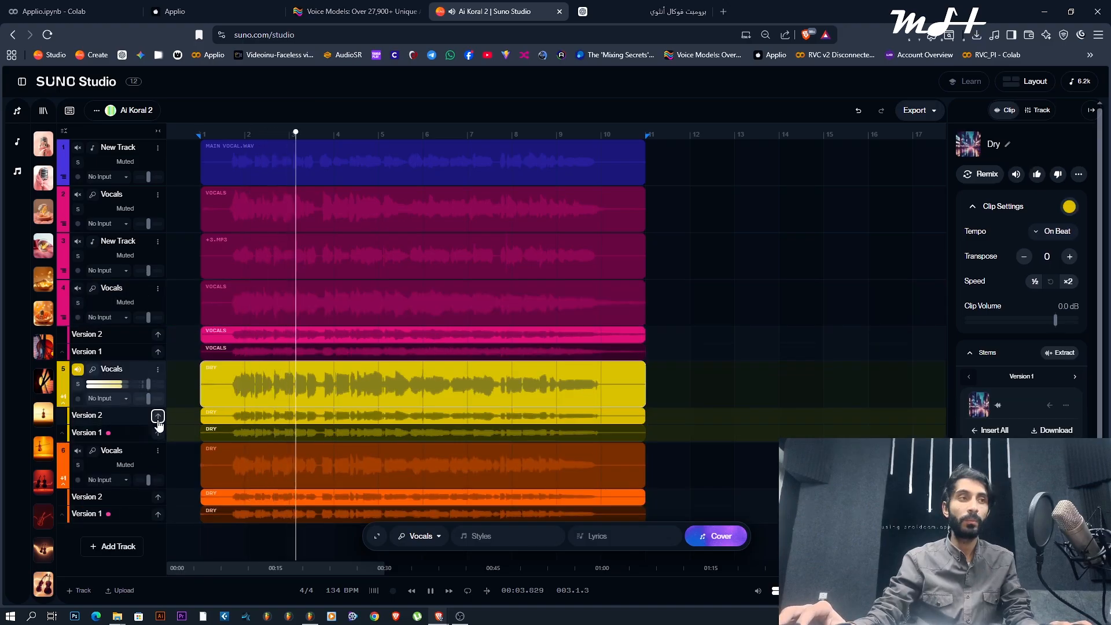
pyautogui.press('space')
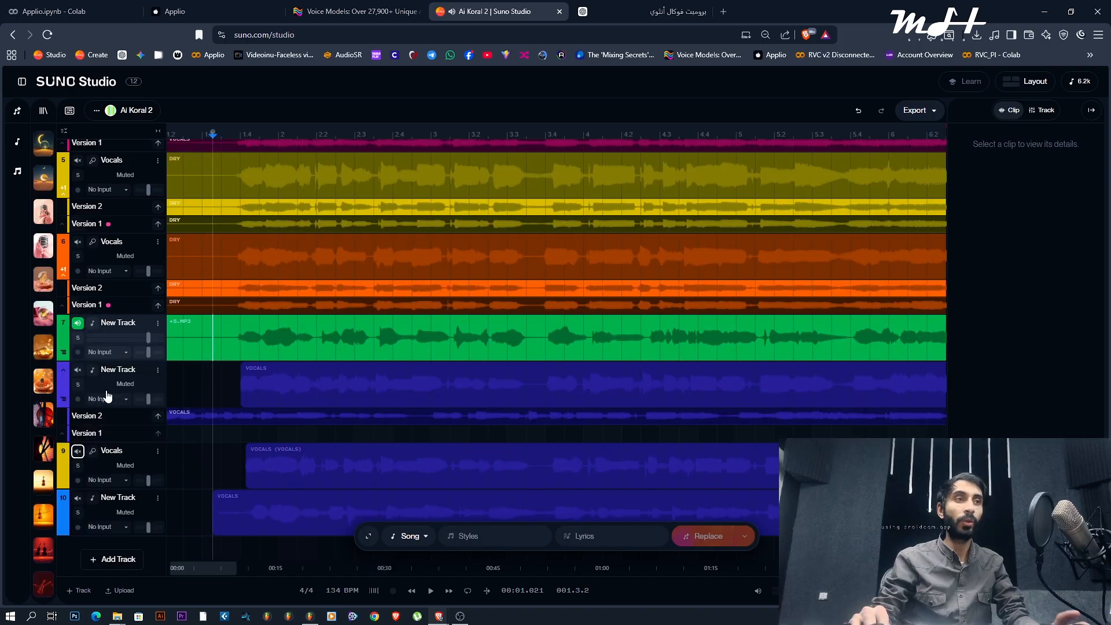
# Step: Listen to the main vocal on track 7, audition the extracted Vocals on track 9, and open that clip's additional options
pyautogui.press('space')
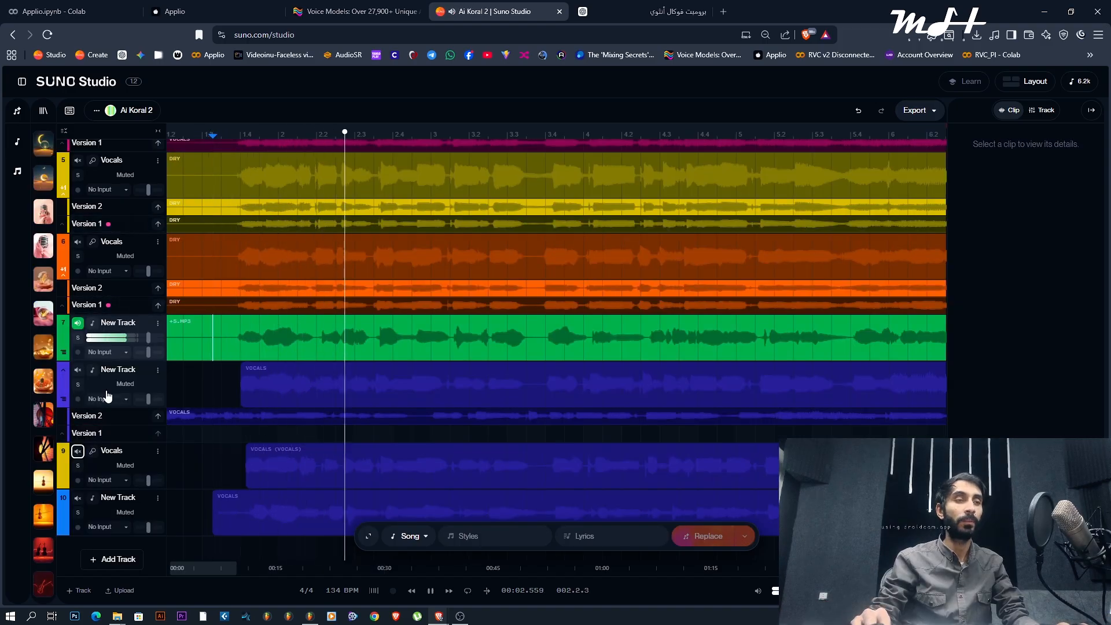
pyautogui.press('space')
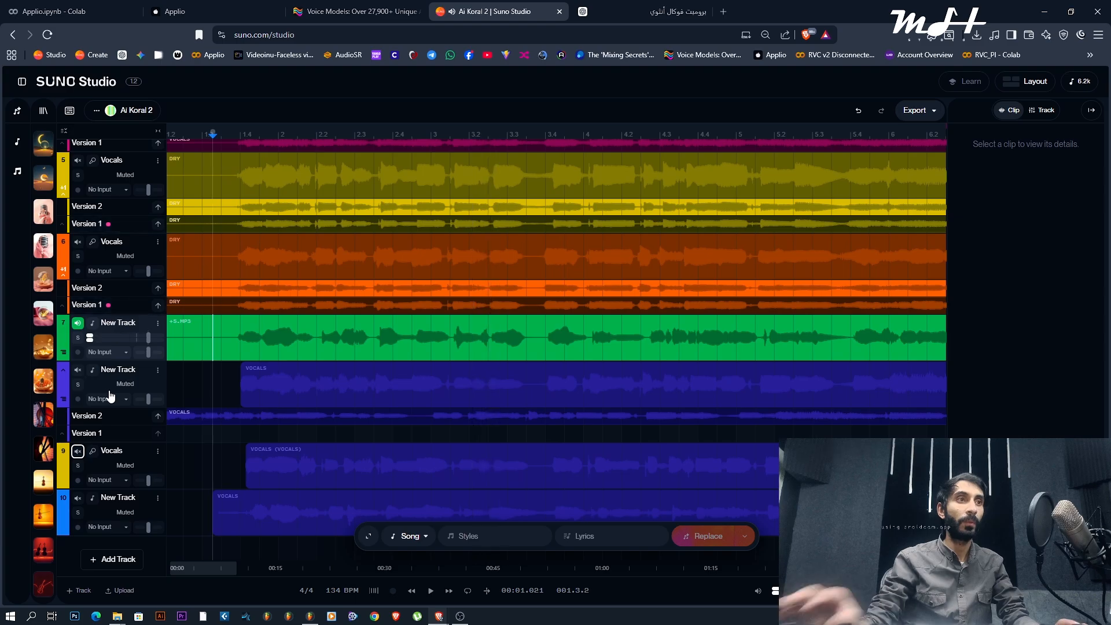
pyautogui.click(78, 451)
pyautogui.press('space')
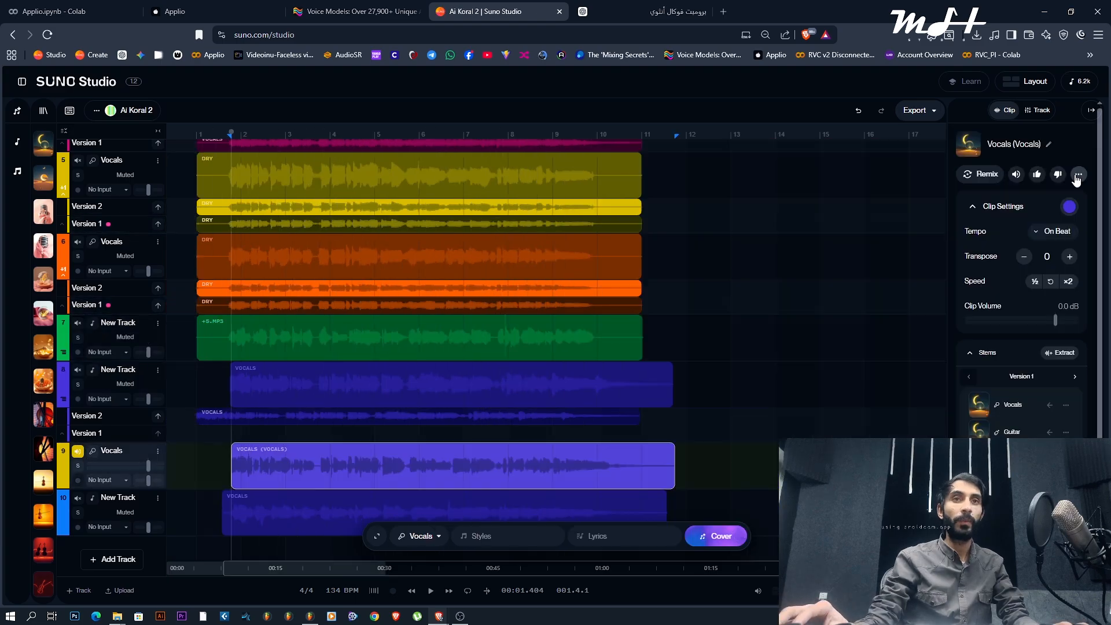
pyautogui.click(1079, 174)
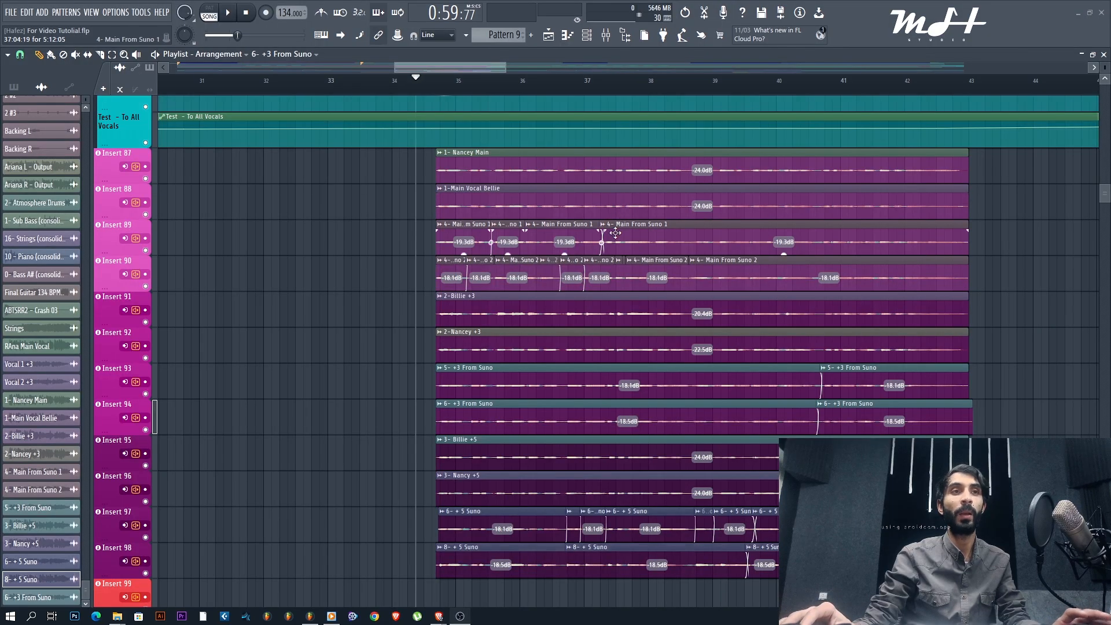
# Step: In FL Studio, examine the arranged main, +3 and +5 backing vocal clips on Inserts 87 to 98 and their mixer tracks
pyautogui.scroll(-5, 615, 233)
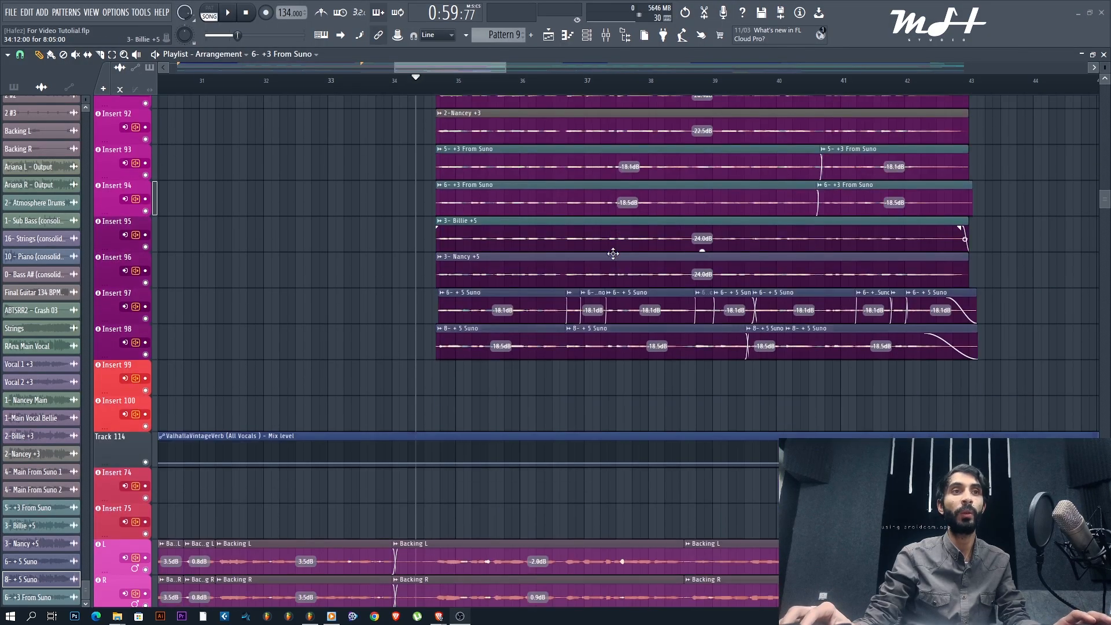
pyautogui.scroll(6, 616, 249)
pyautogui.scroll(-2, 624, 271)
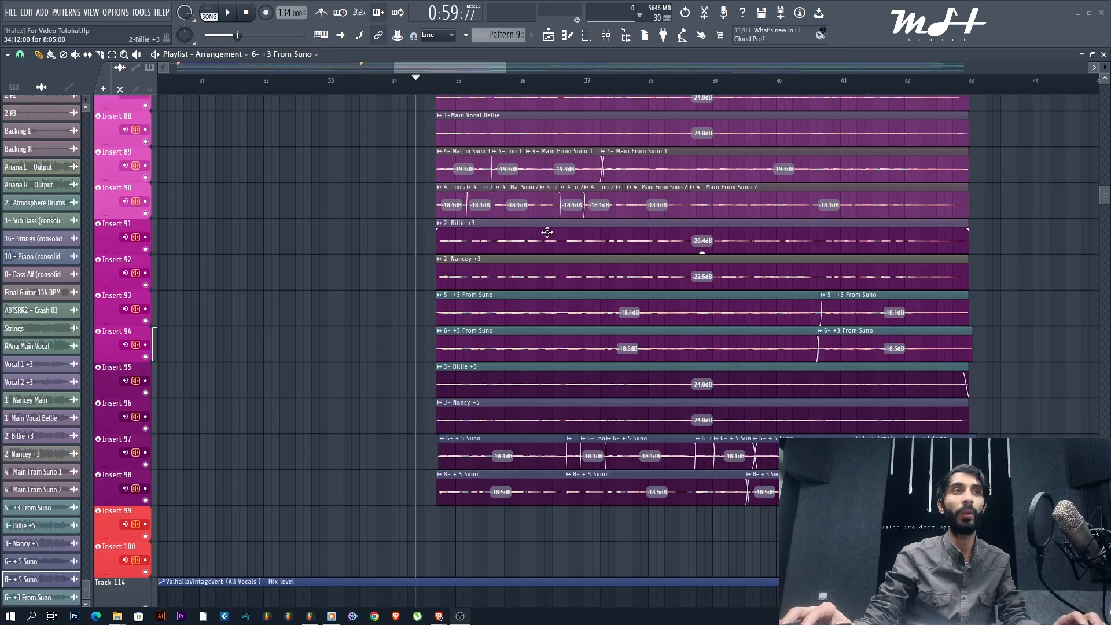
pyautogui.scroll(4, 569, 248)
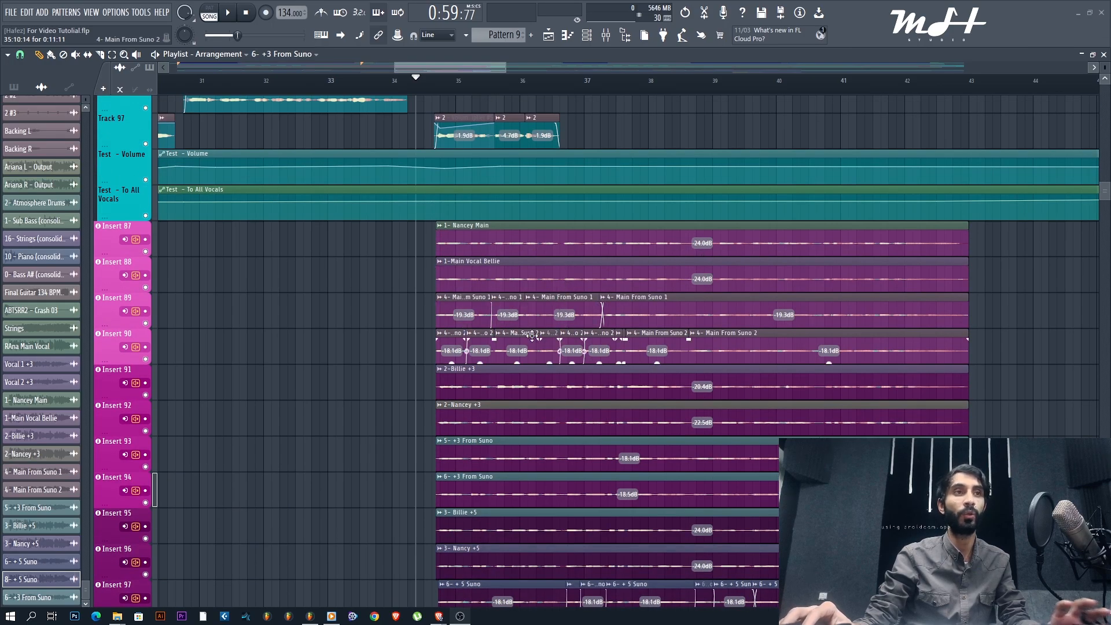
pyautogui.scroll(-2, 561, 245)
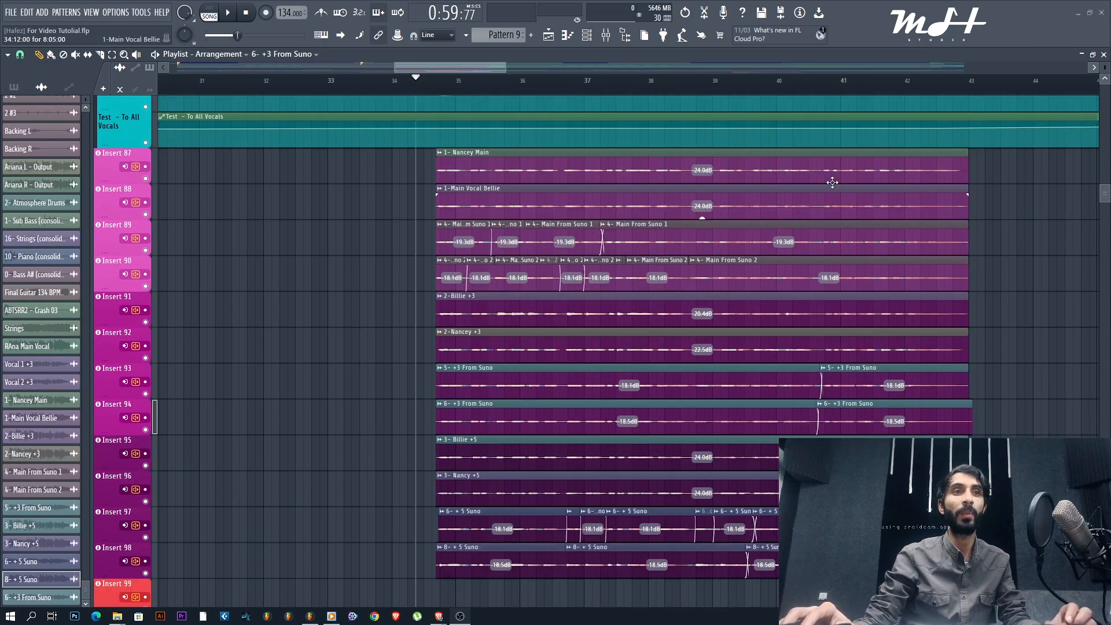
pyautogui.press('F9')
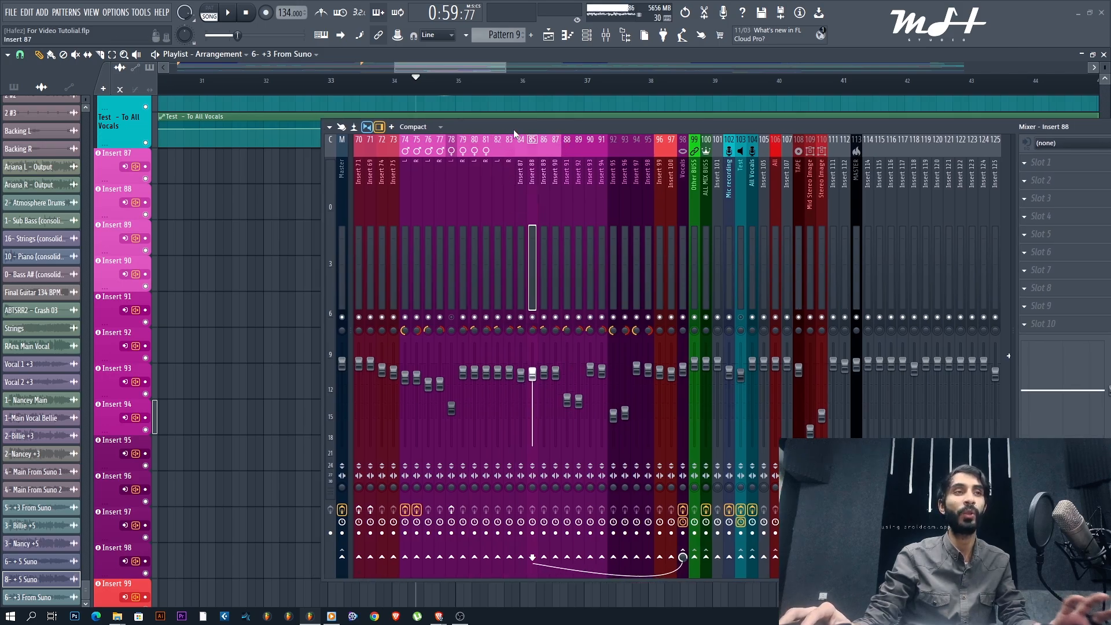
pyautogui.press('F9')
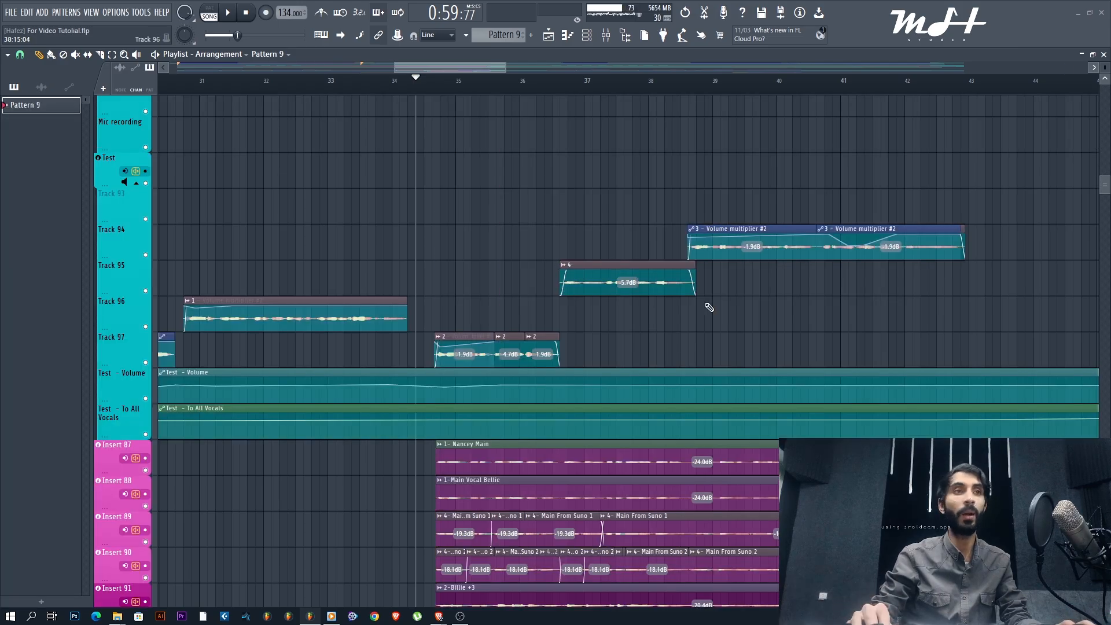
# Step: Play the song section before and after adding the backing vocals on Inserts 87 to 98 to compare the two versions
pyautogui.press('space')
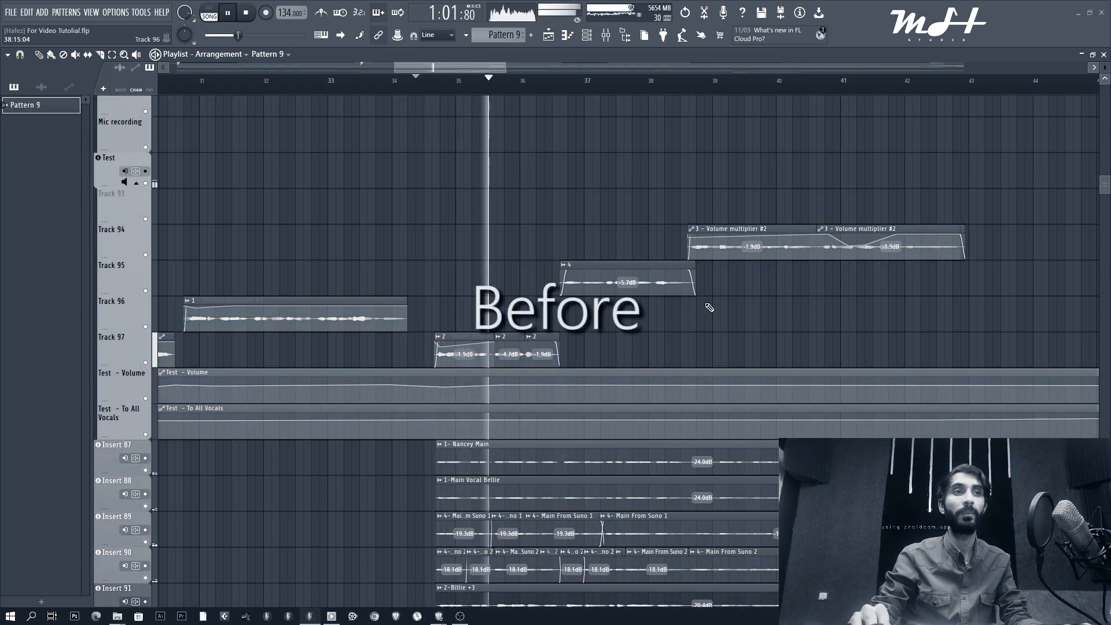
pyautogui.press('space')
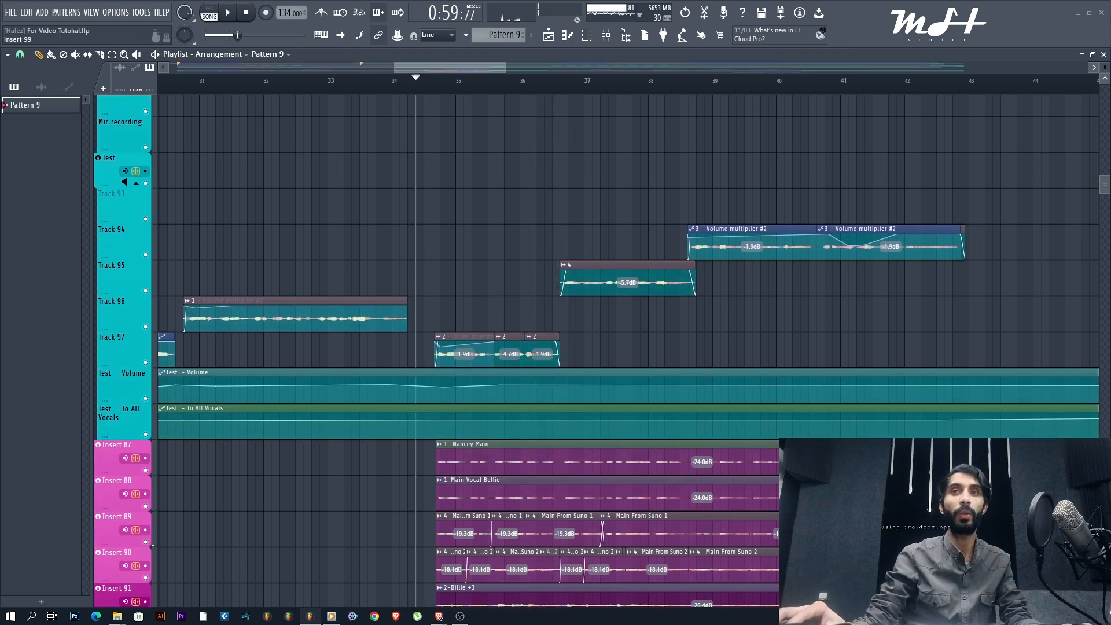
pyautogui.press('space')
pyautogui.scroll(-10, 681, 246)
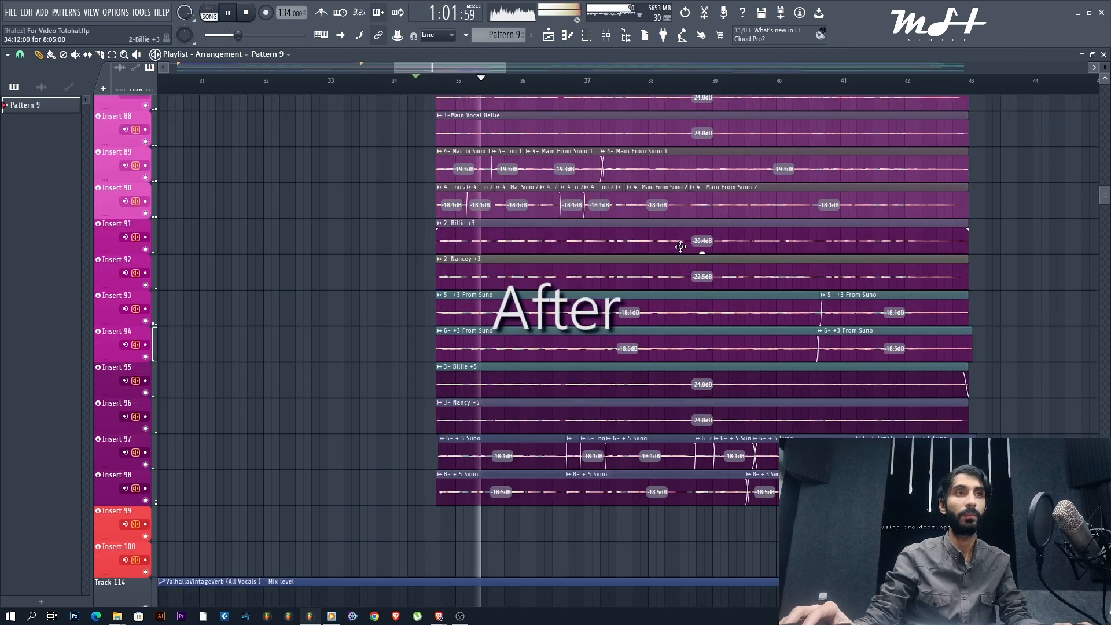
pyautogui.scroll(-2, 598, 277)
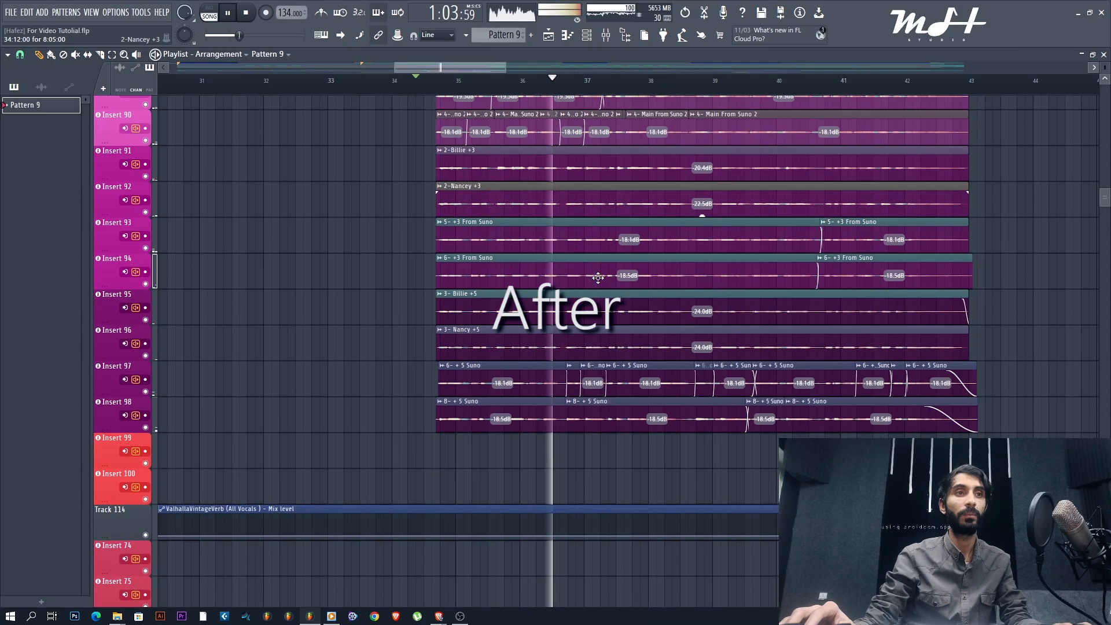
pyautogui.scroll(-4, 598, 278)
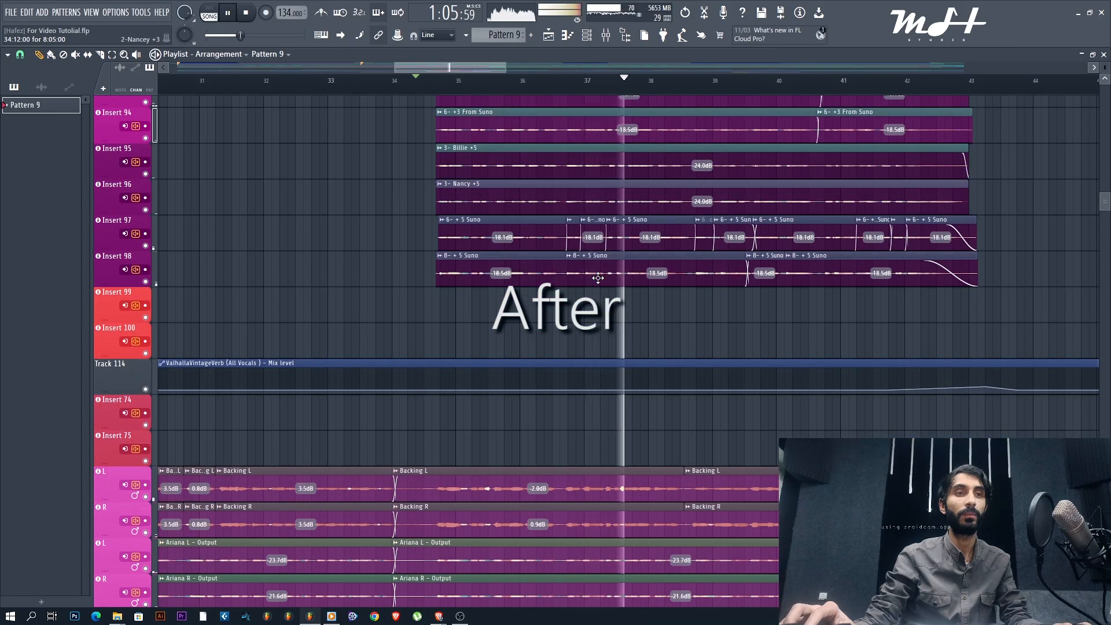
pyautogui.scroll(8, 598, 277)
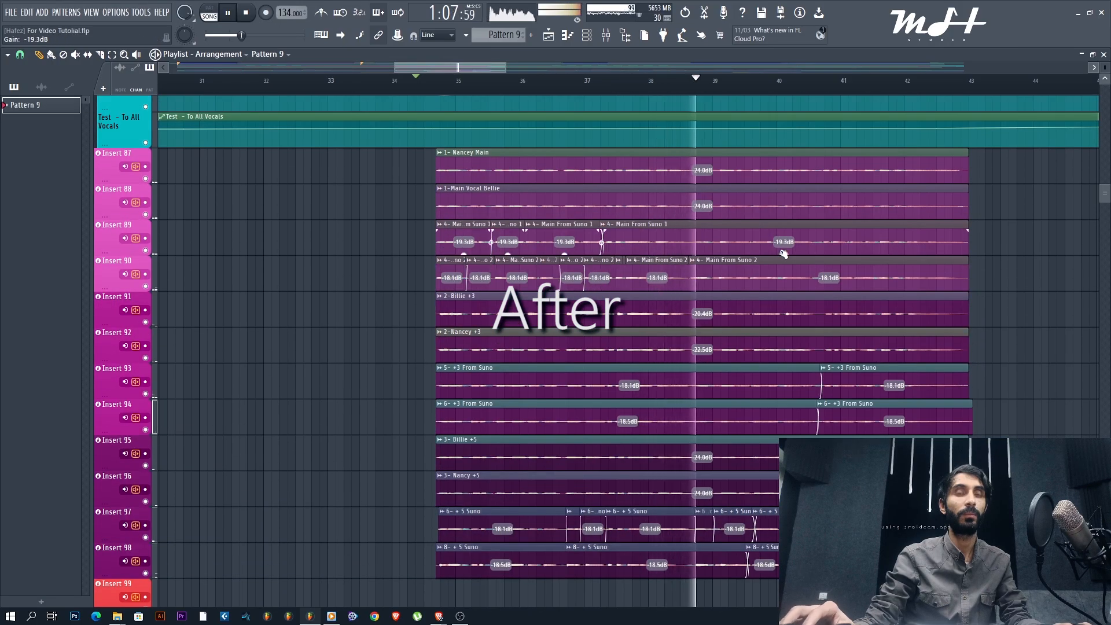
pyautogui.scroll(2, 744, 293)
pyautogui.scroll(-2, 747, 296)
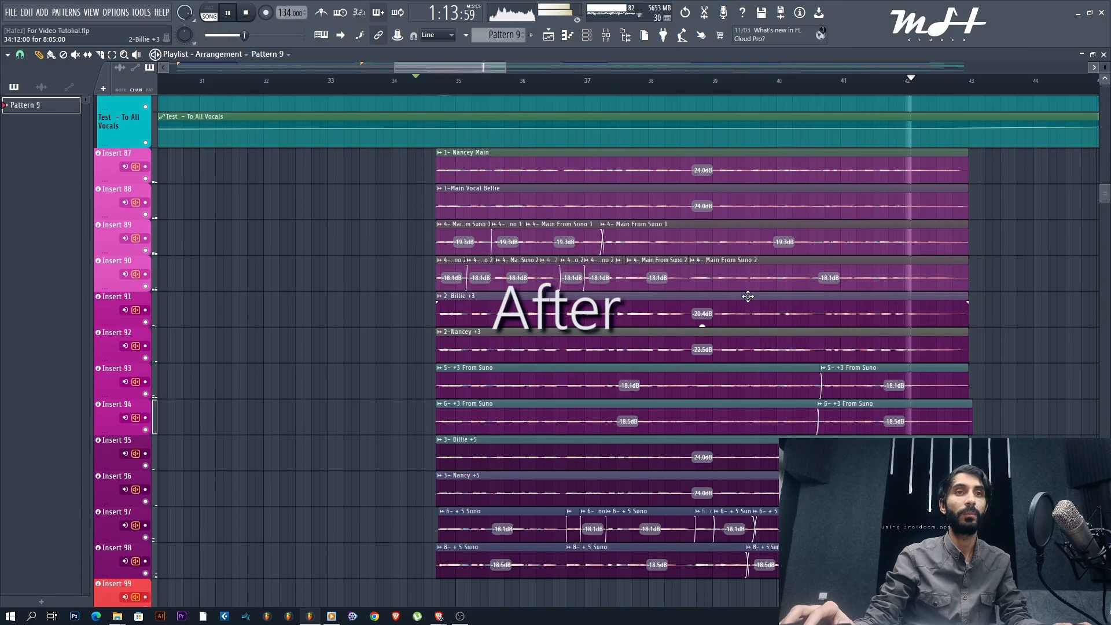
pyautogui.press('space')
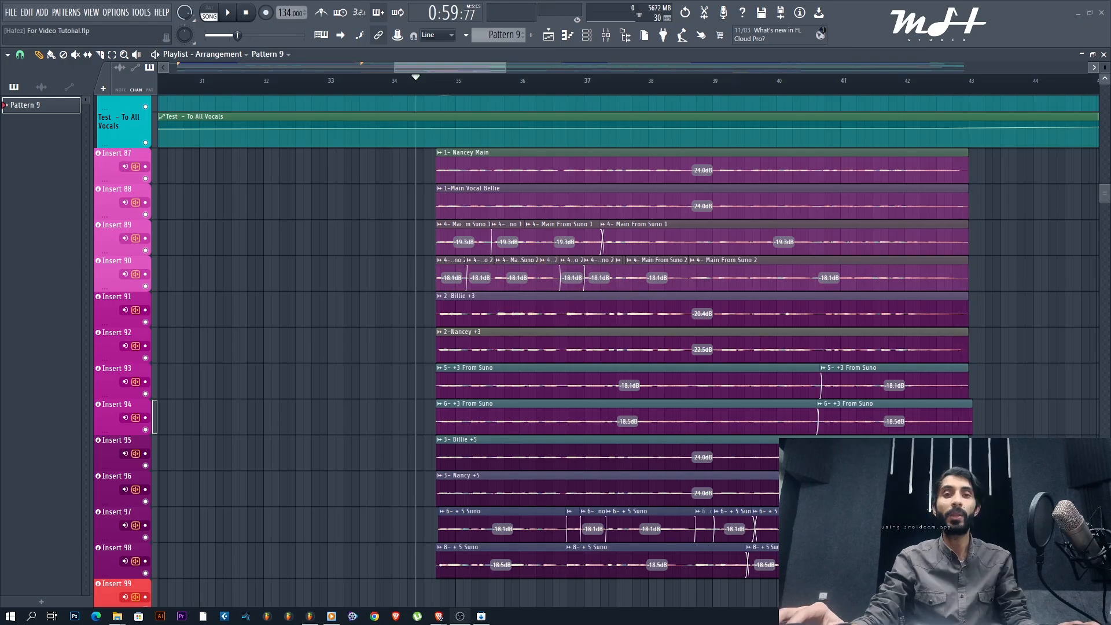